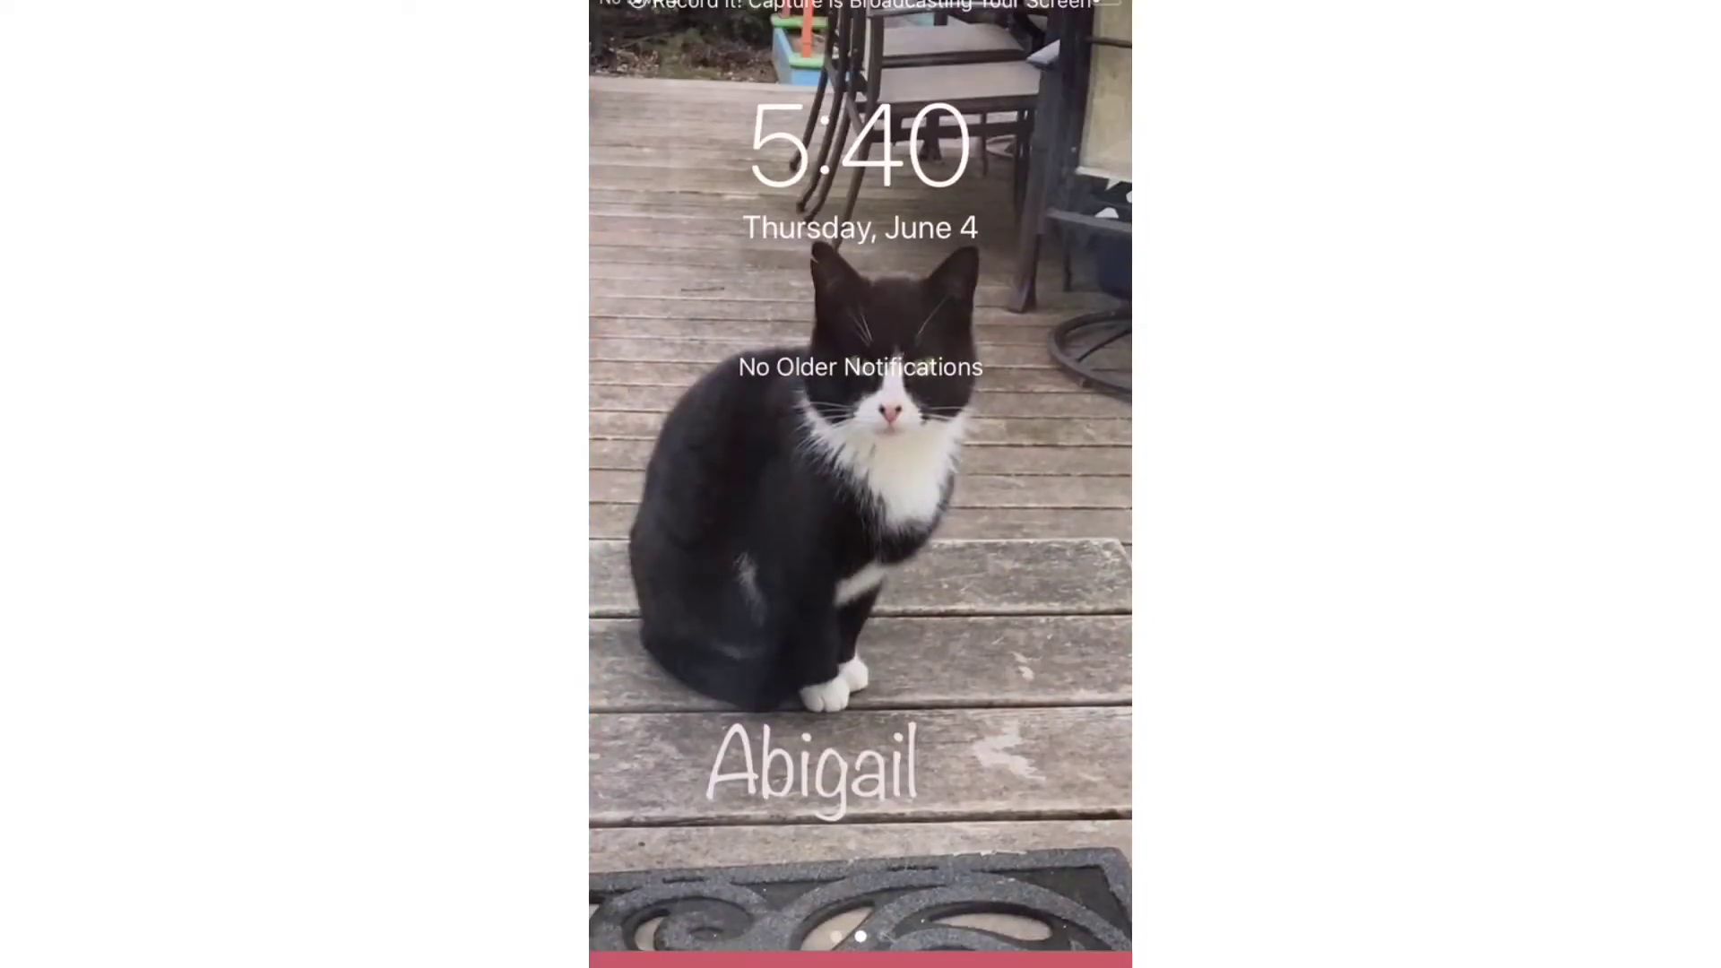
Step: Create a new video project and import the full 20:48 doll clip without trimming
click(706, 522)
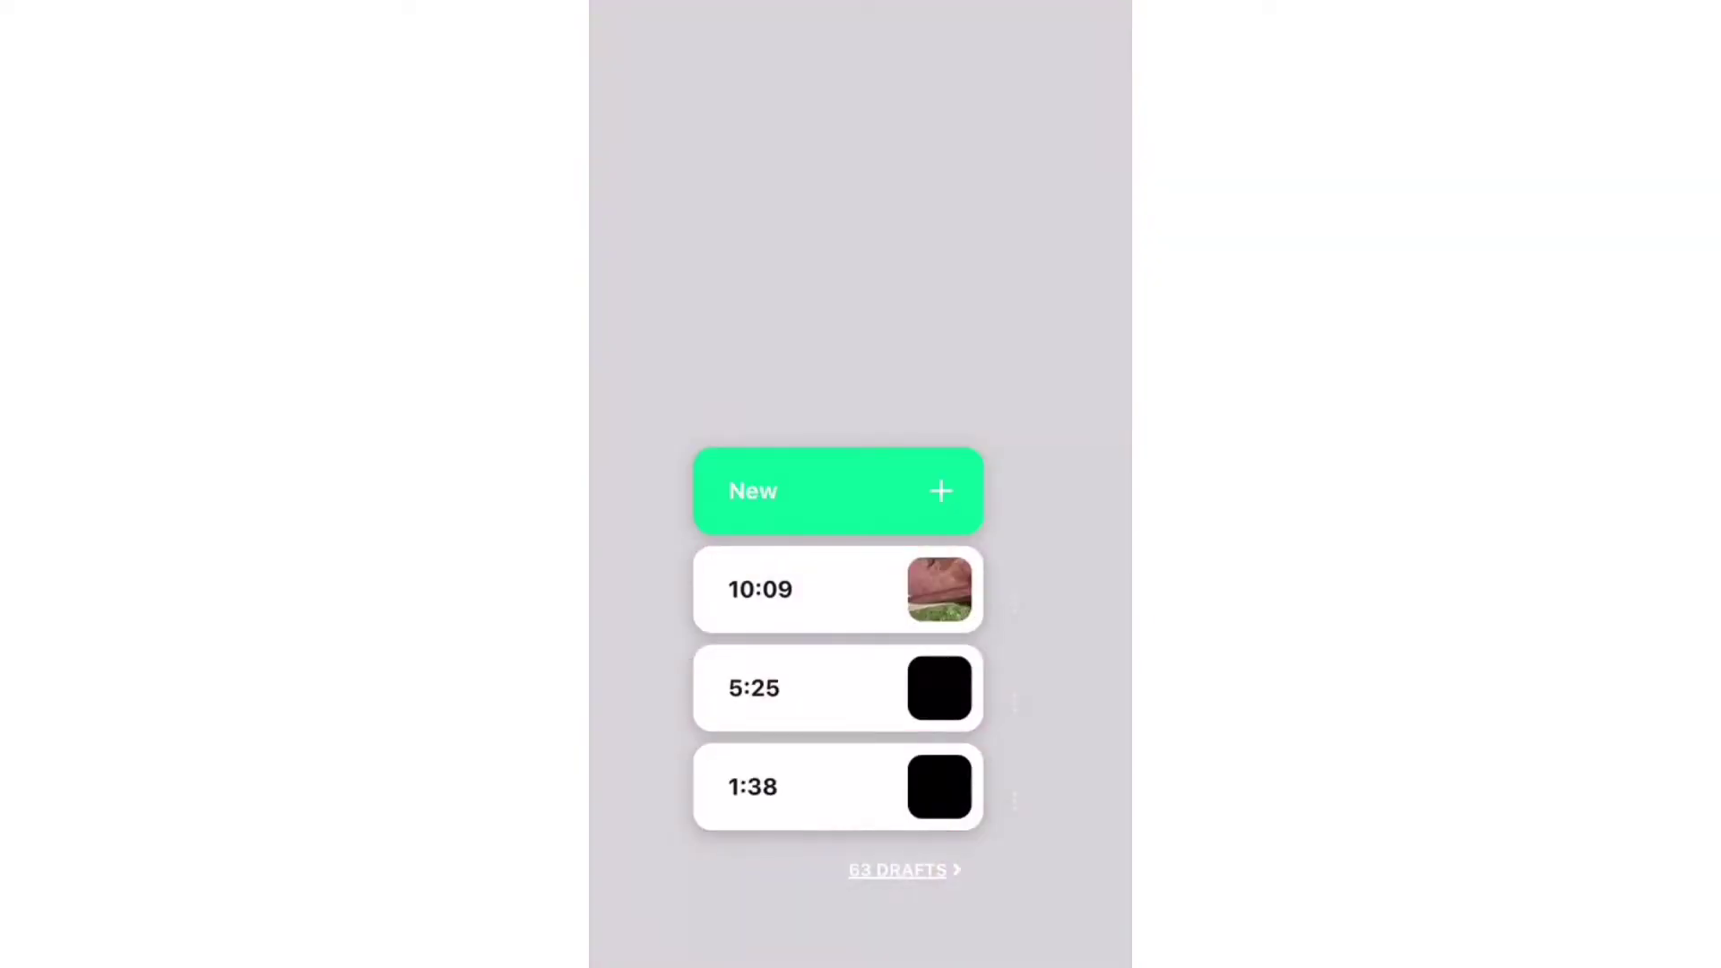
click(838, 491)
scroll(861, 538, down, 3)
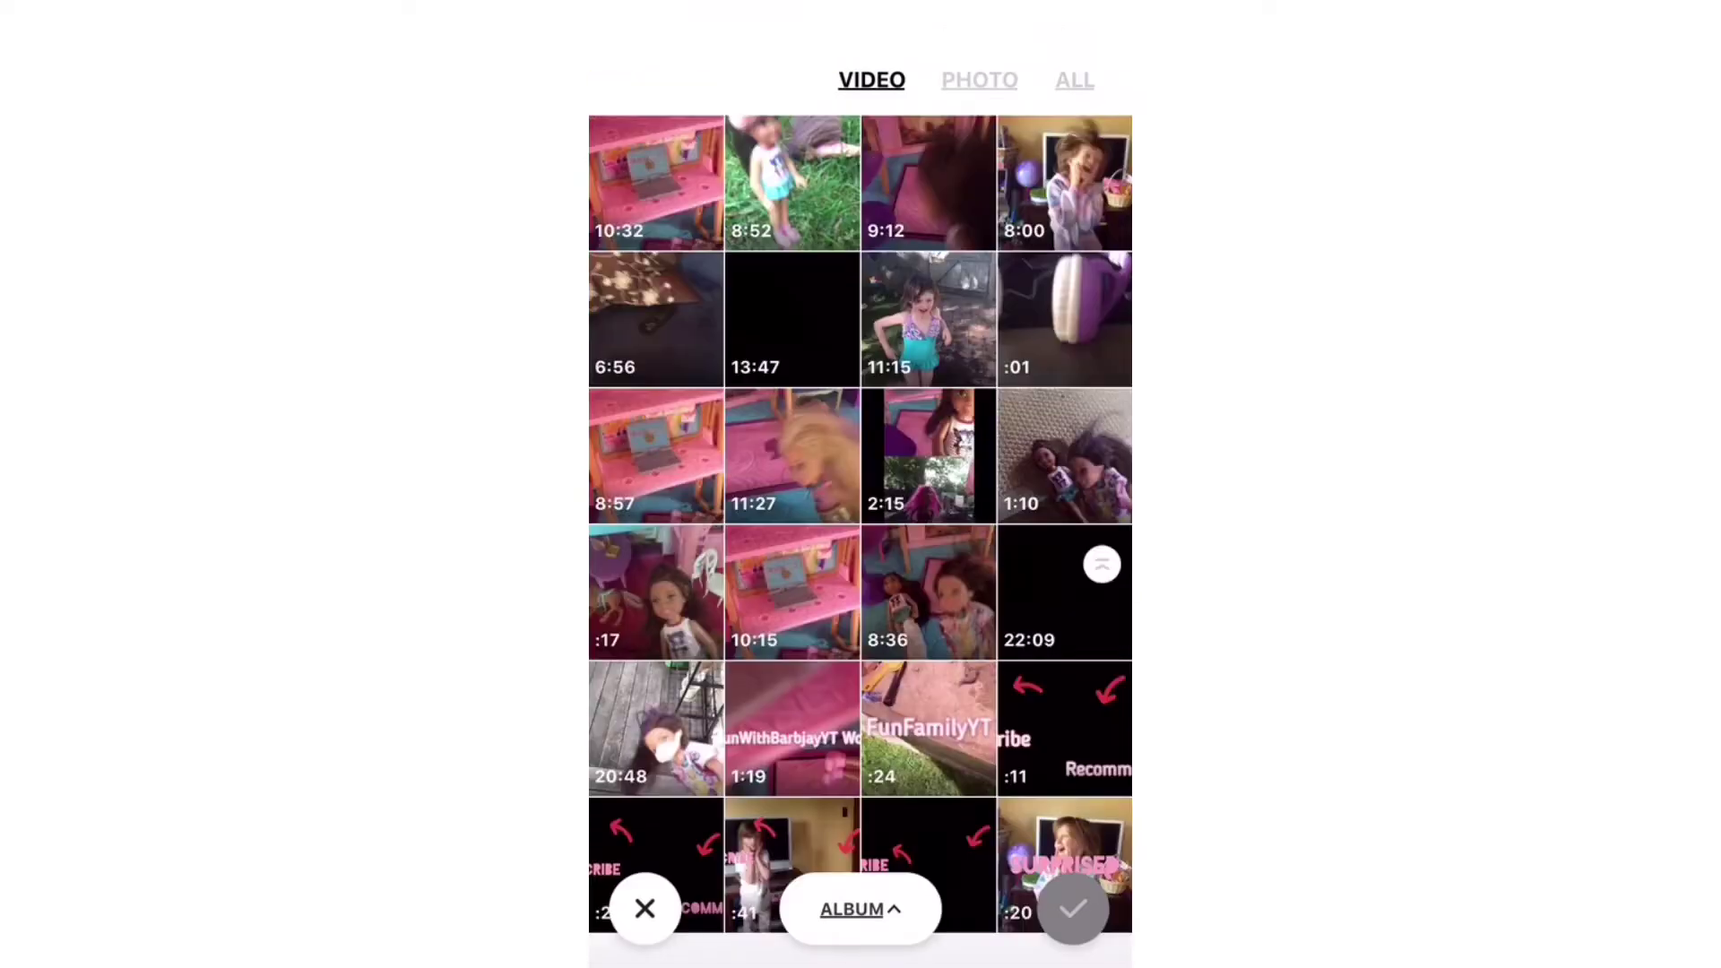
scroll(861, 471, up, 2)
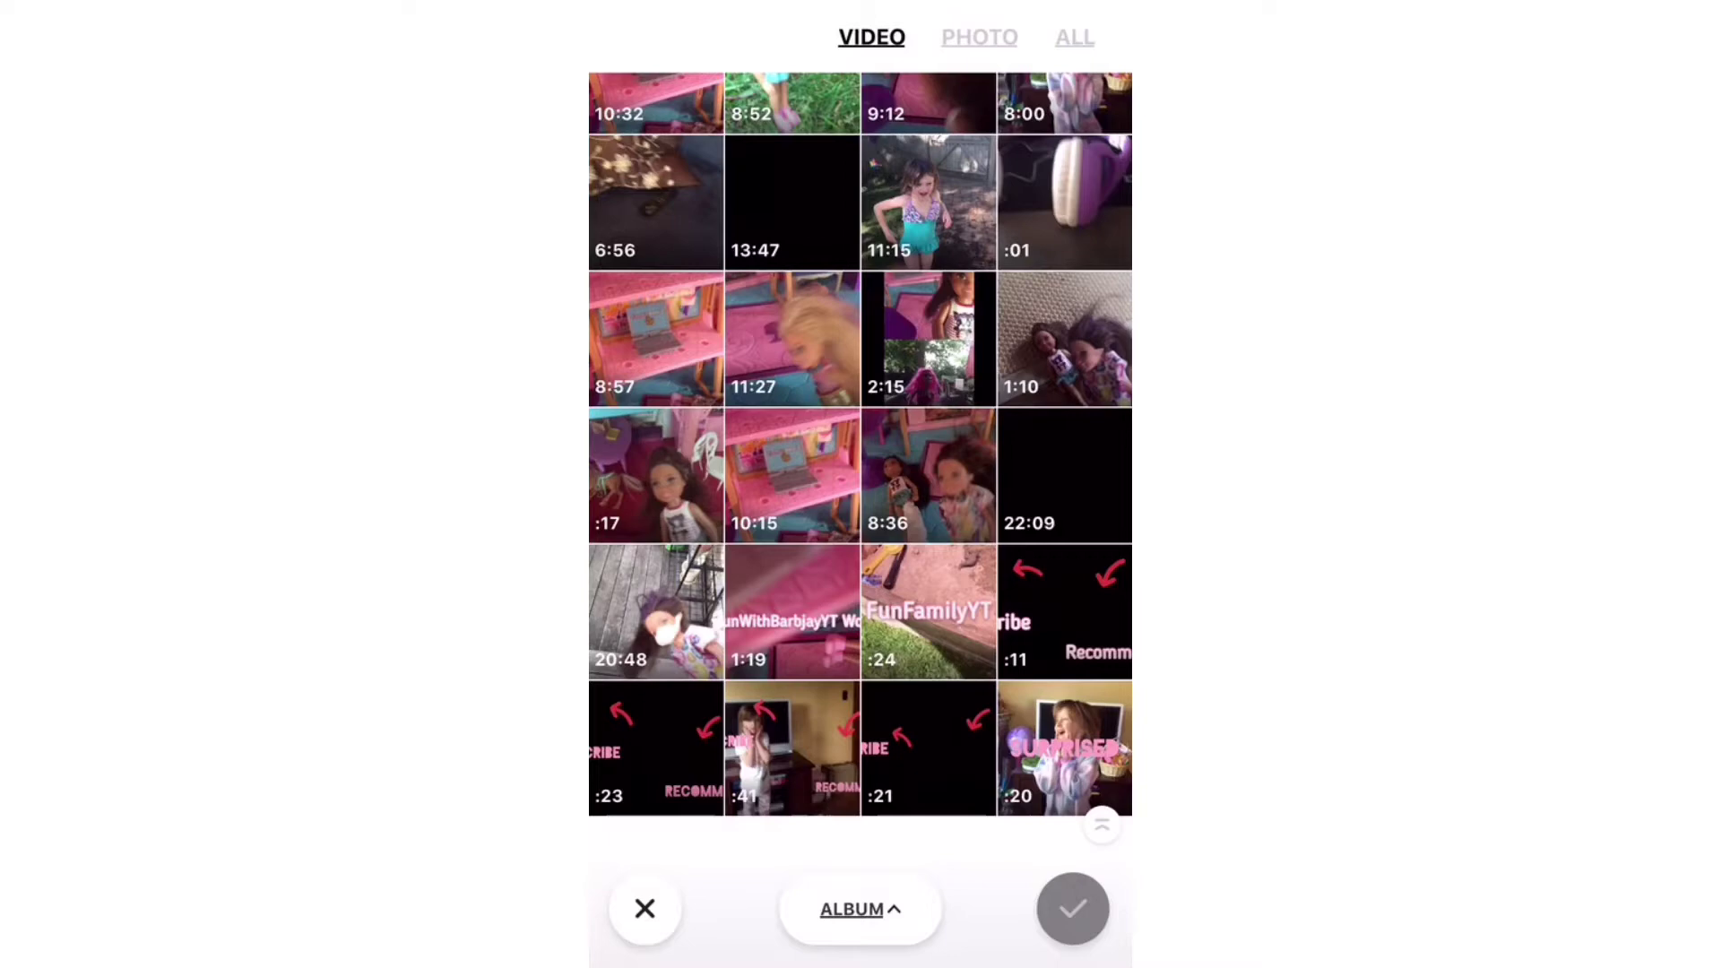
click(656, 611)
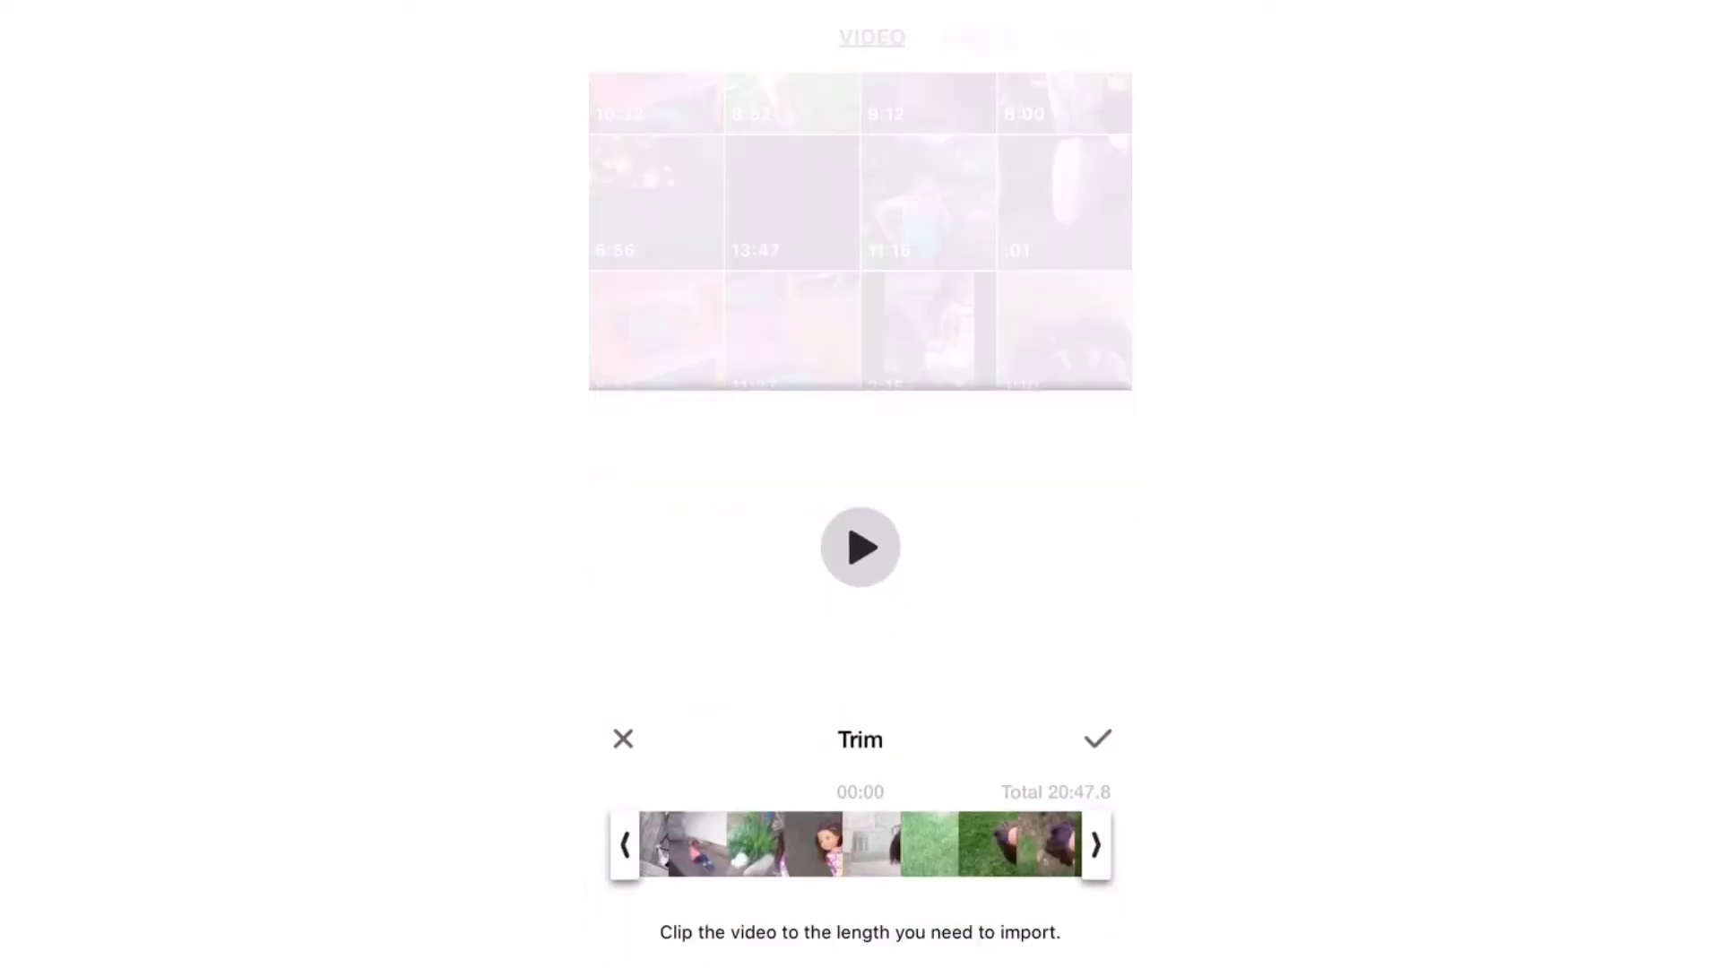
click(1097, 740)
click(1073, 908)
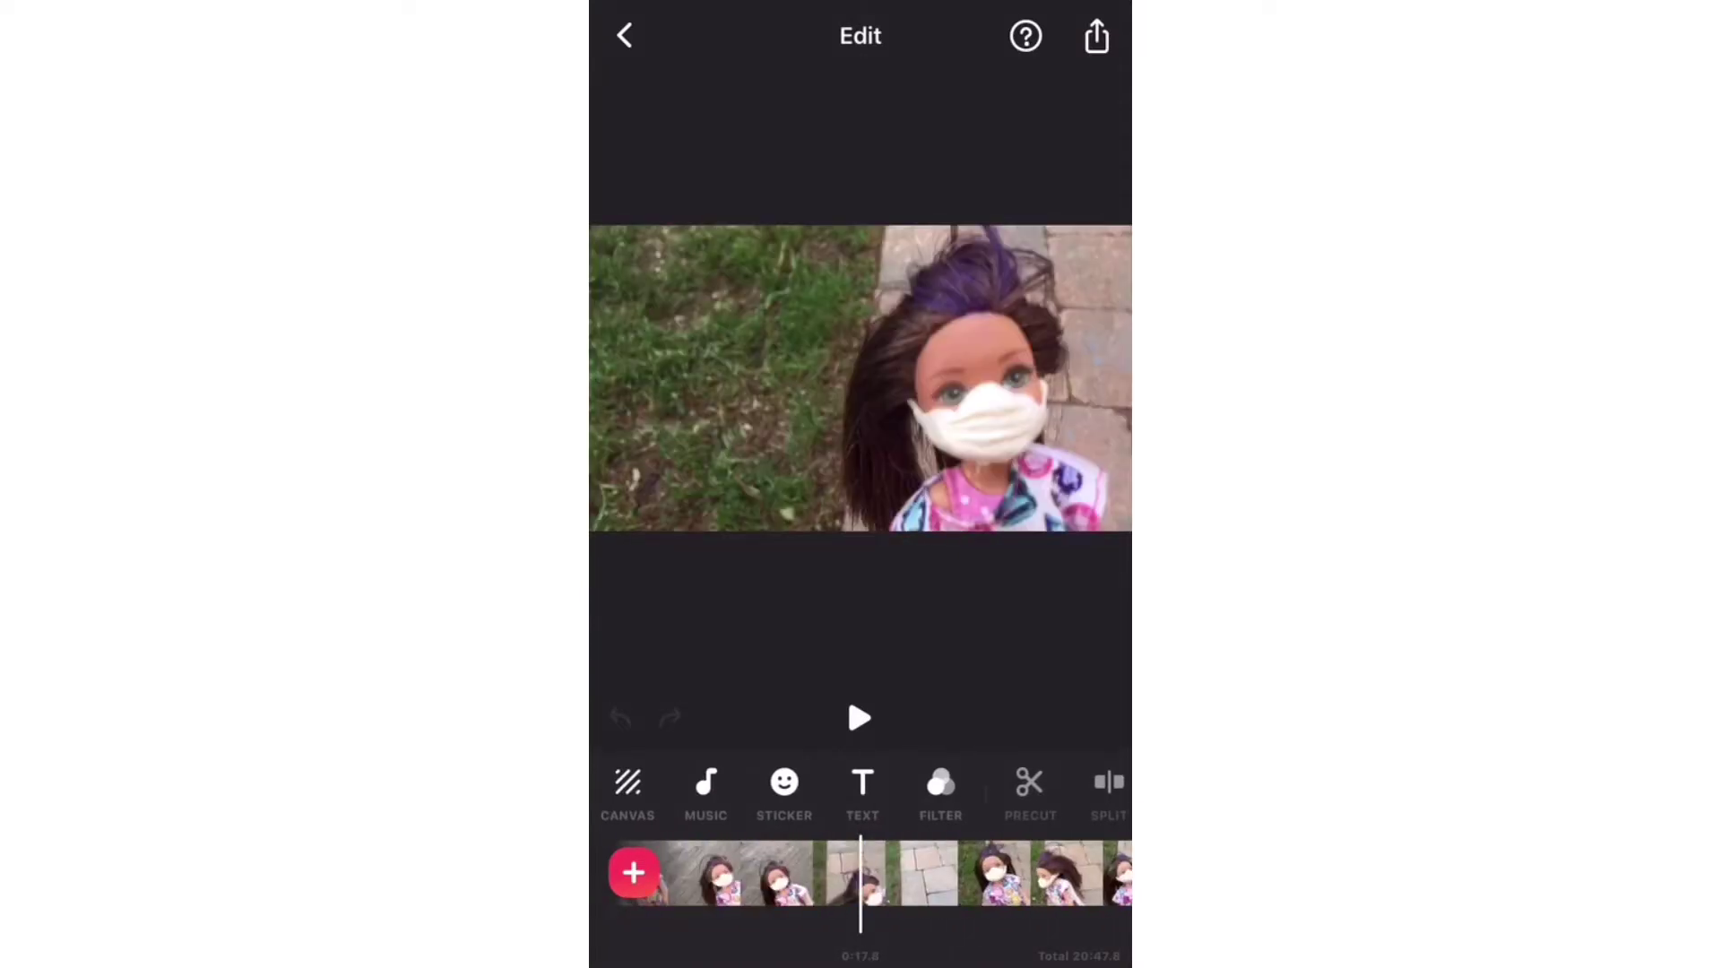
Step: Add a text caption reading 'Laura the barbie' at the start of the clip
click(863, 790)
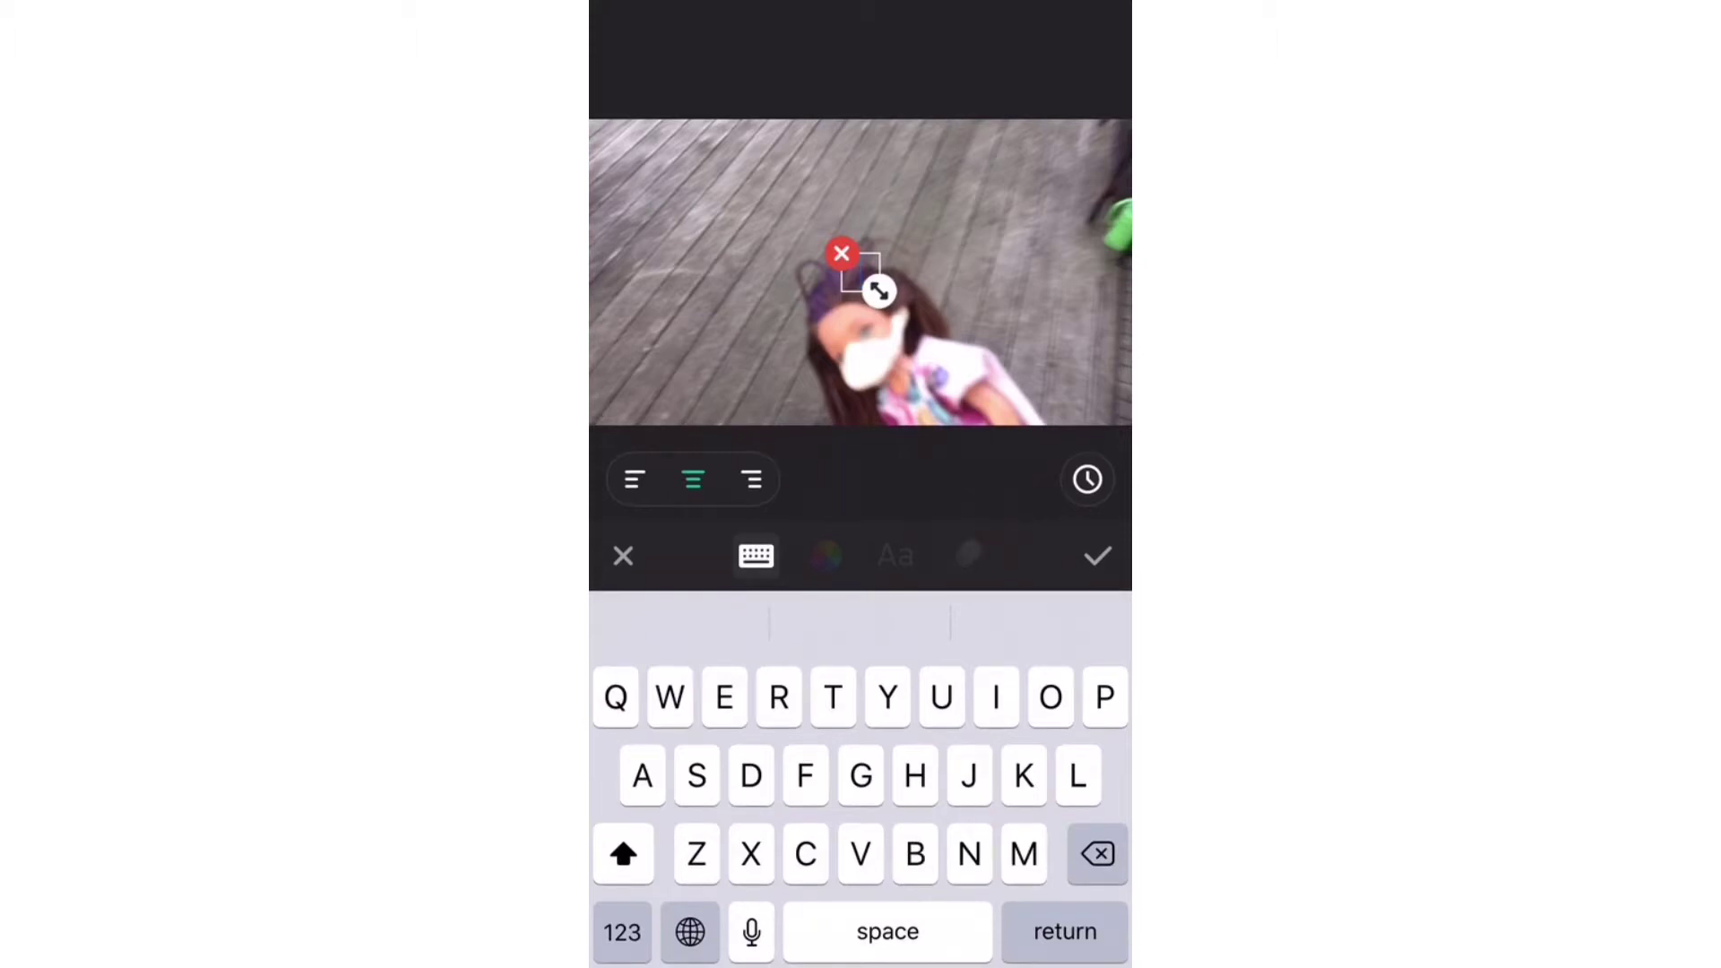
click(1077, 776)
text(Laul)
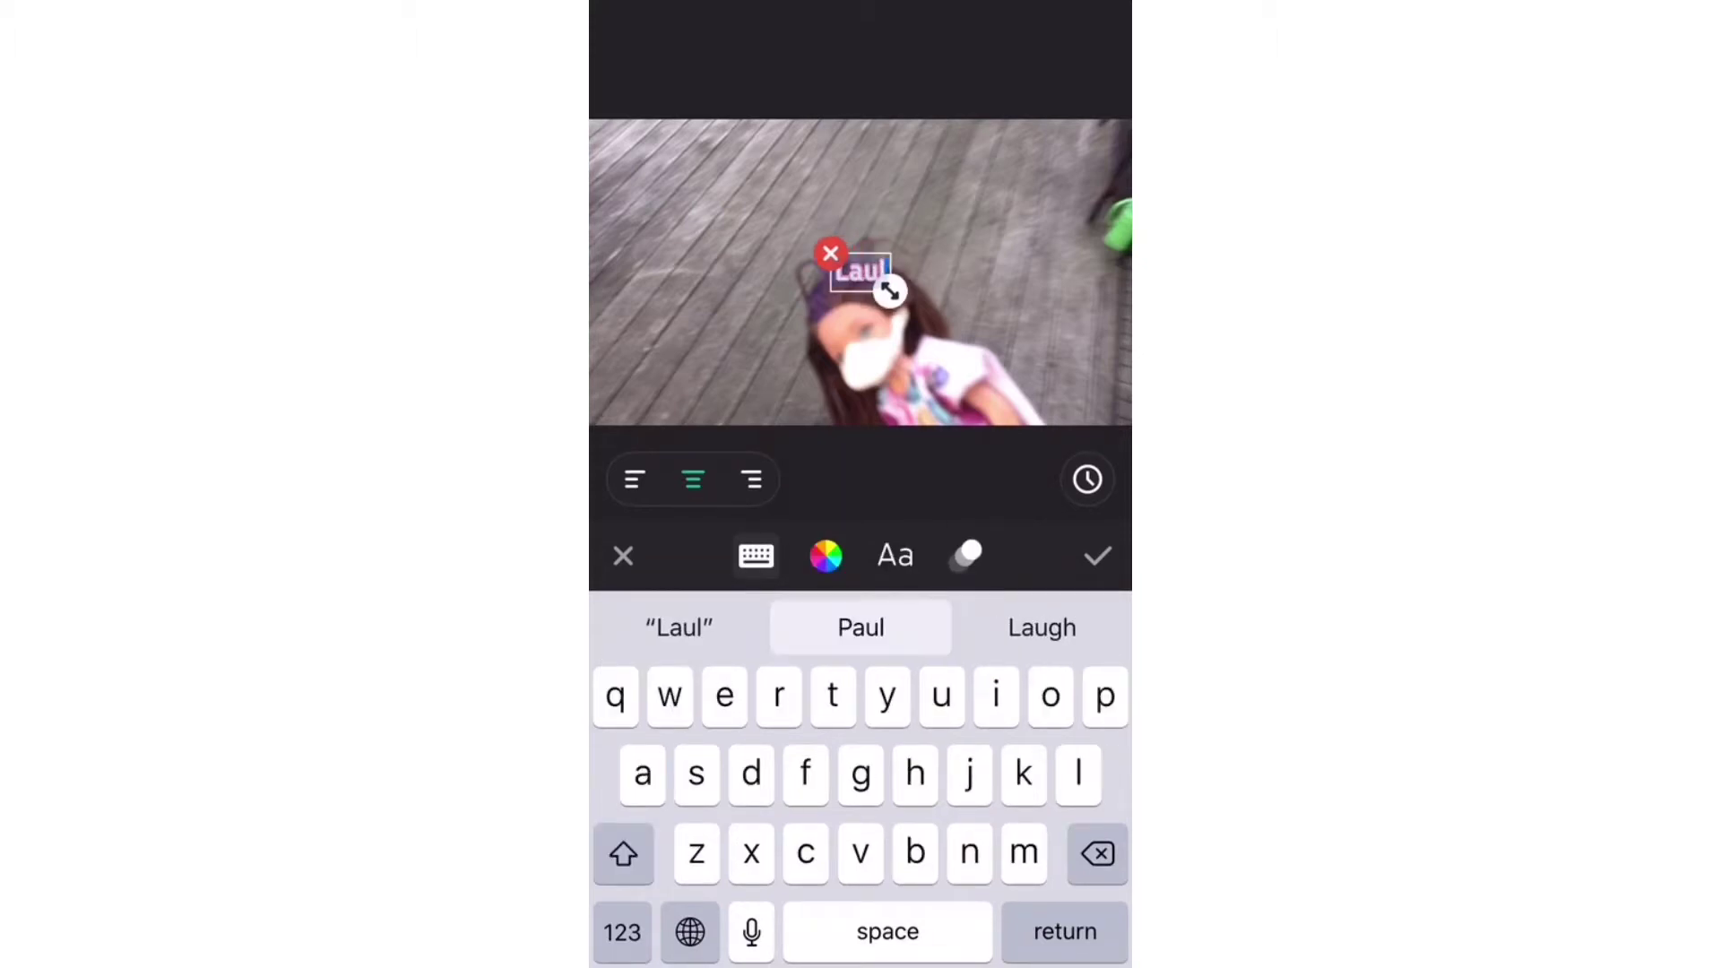
click(1097, 852)
click(1098, 853)
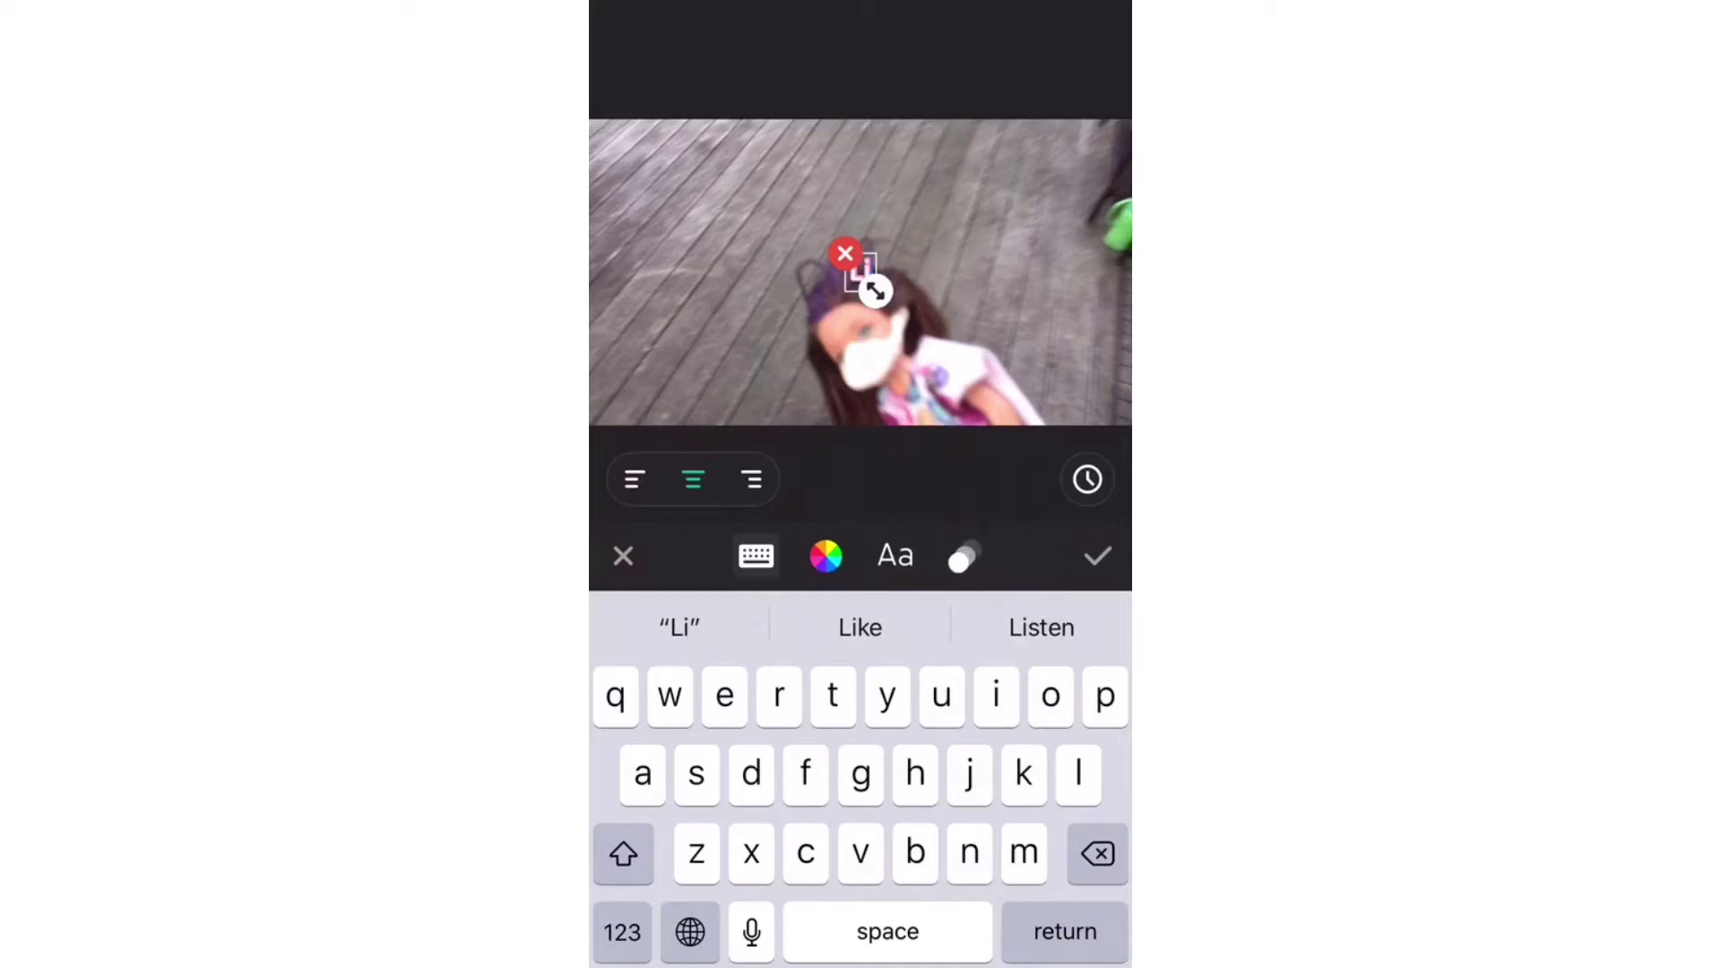
click(643, 774)
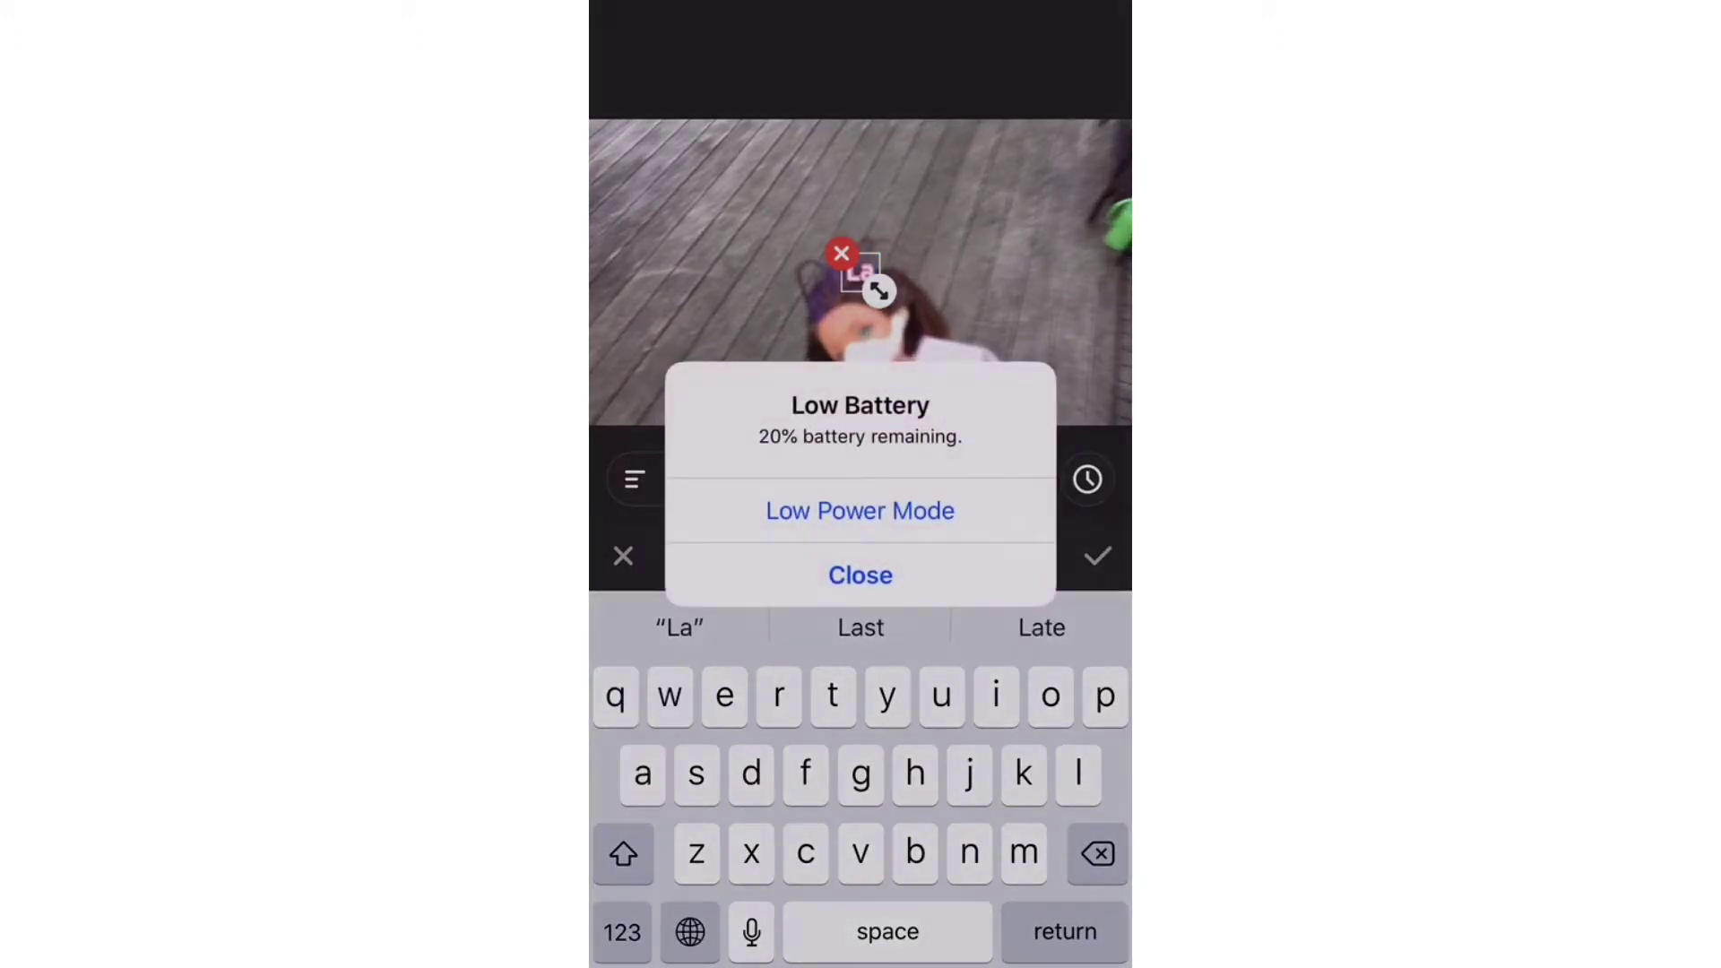
click(859, 575)
click(996, 695)
click(1077, 772)
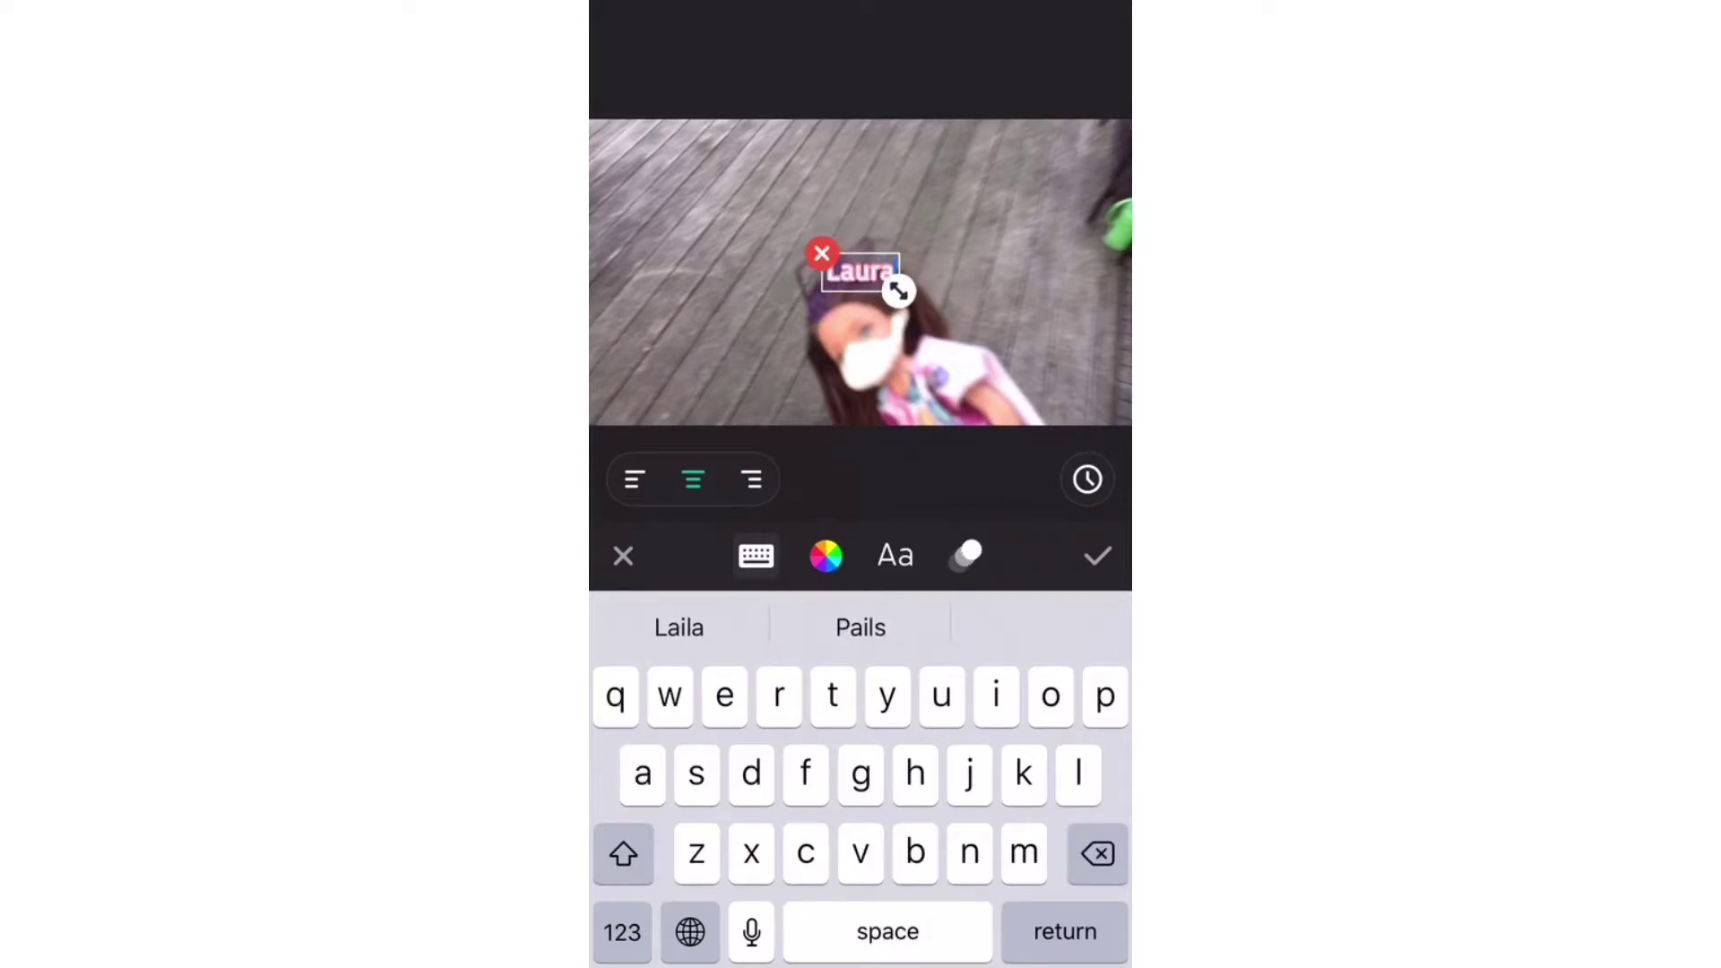
click(888, 931)
click(914, 772)
text(the barbie)
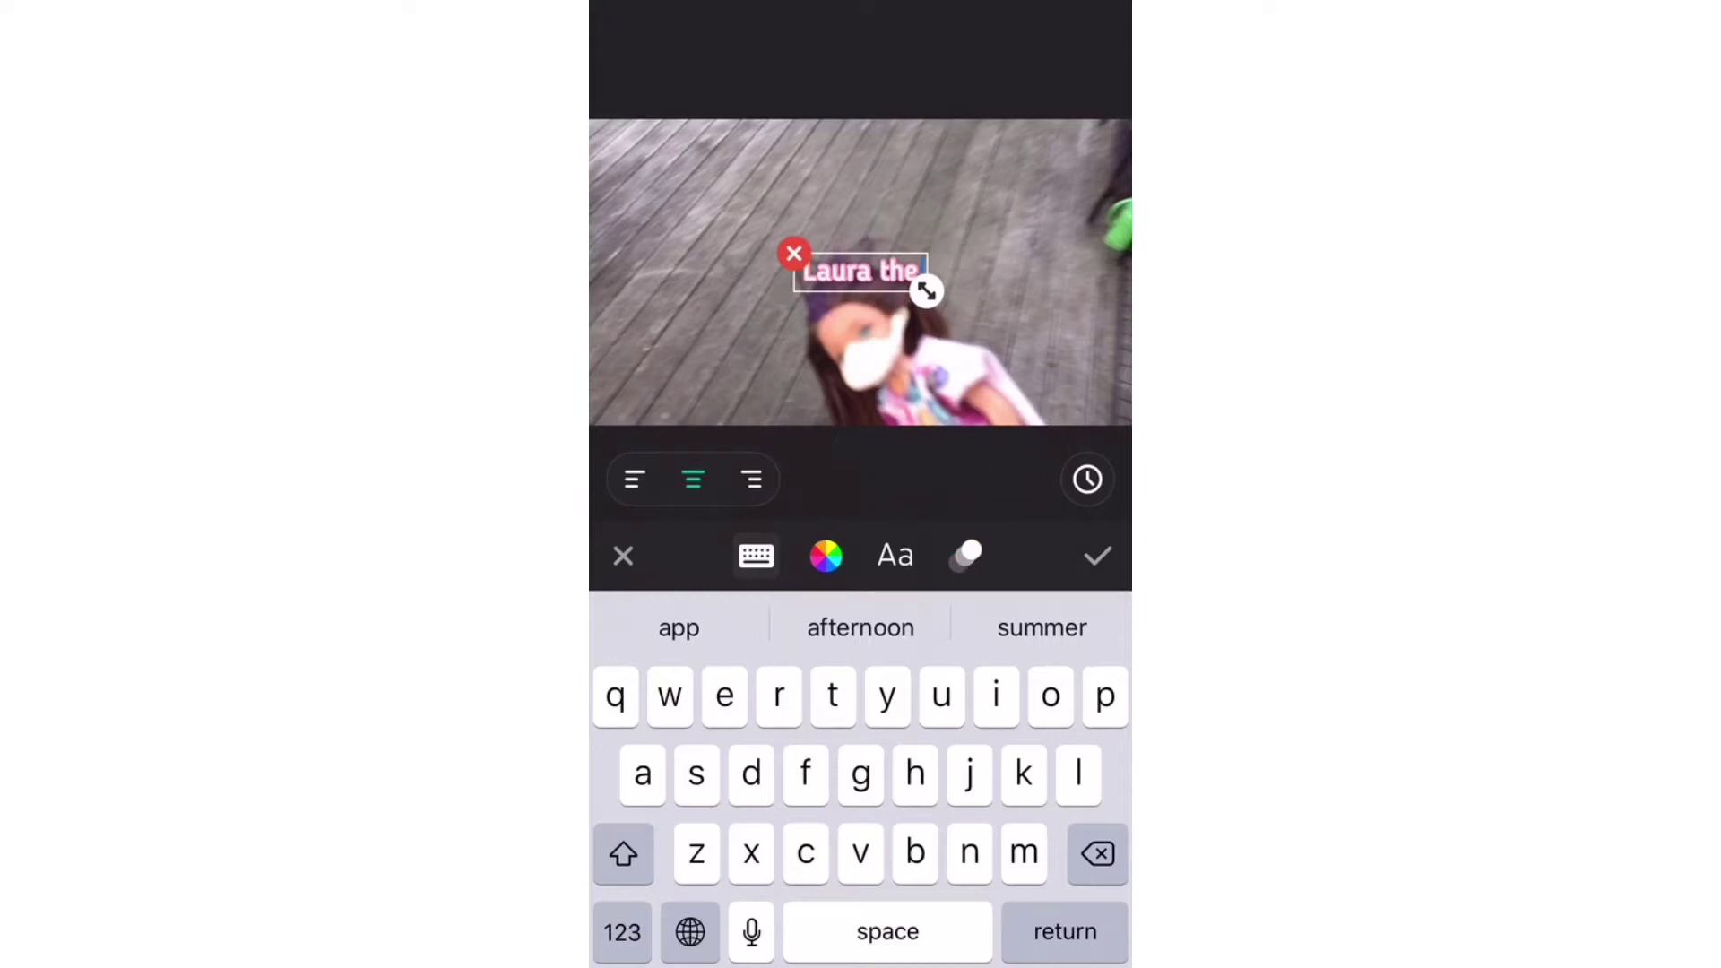
Step: Give the caption an entrance animation, confirm it, and preview the result
click(966, 555)
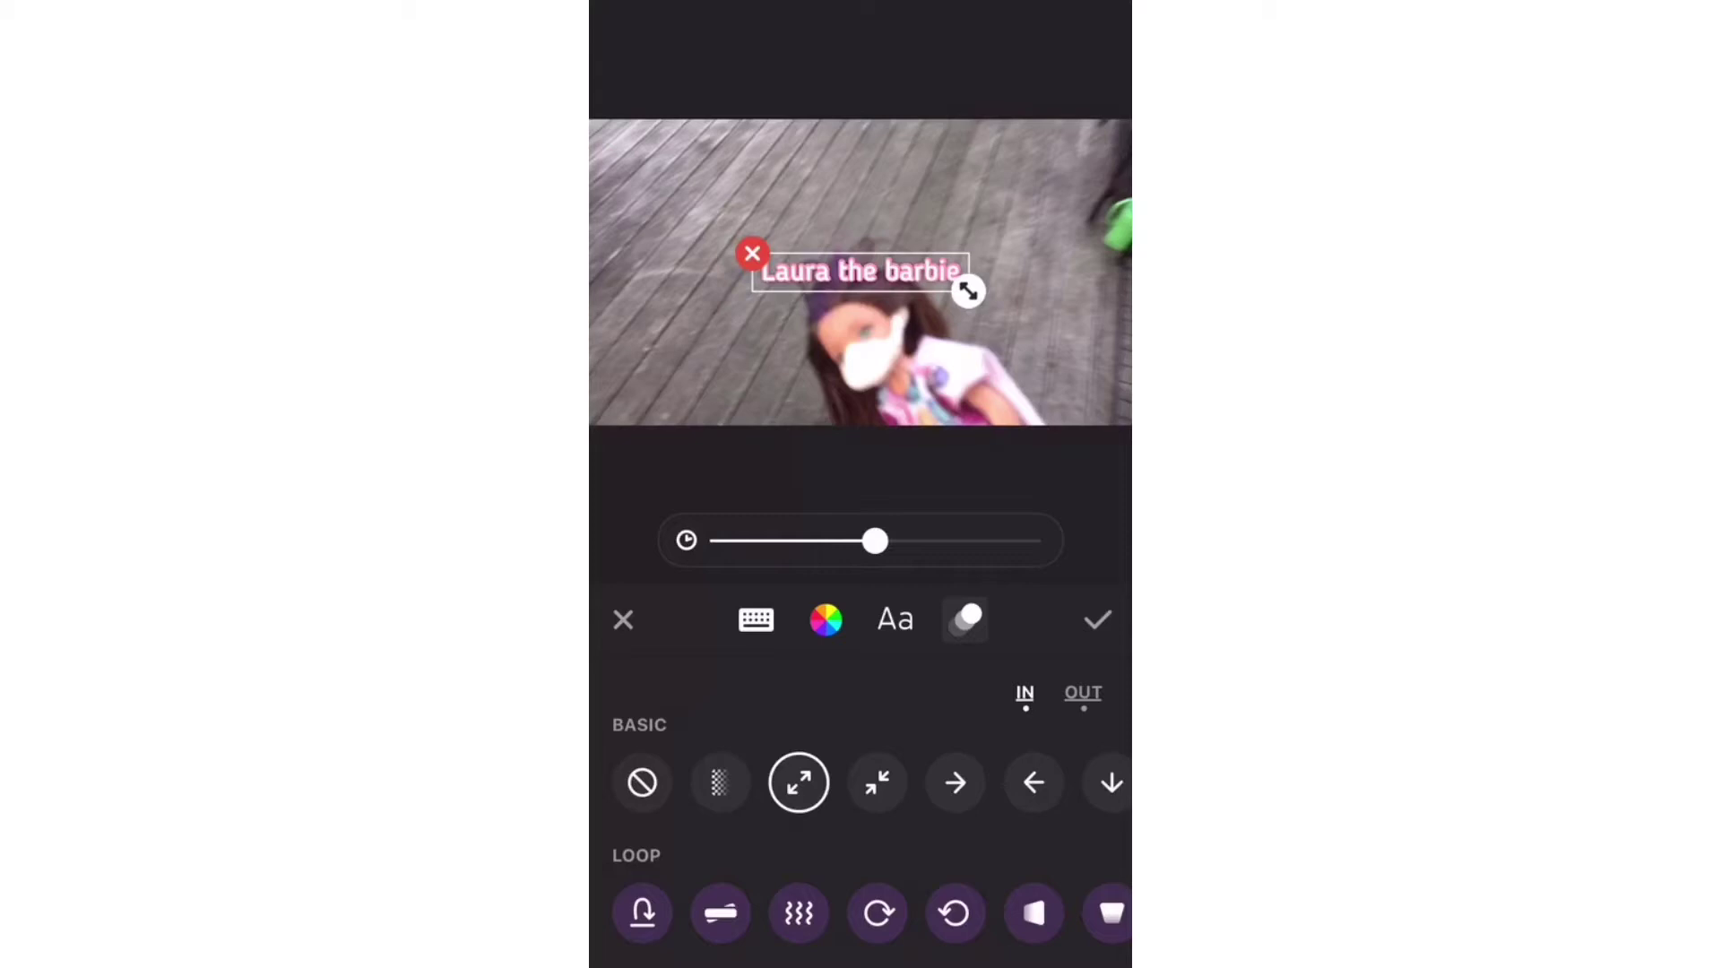
click(1097, 620)
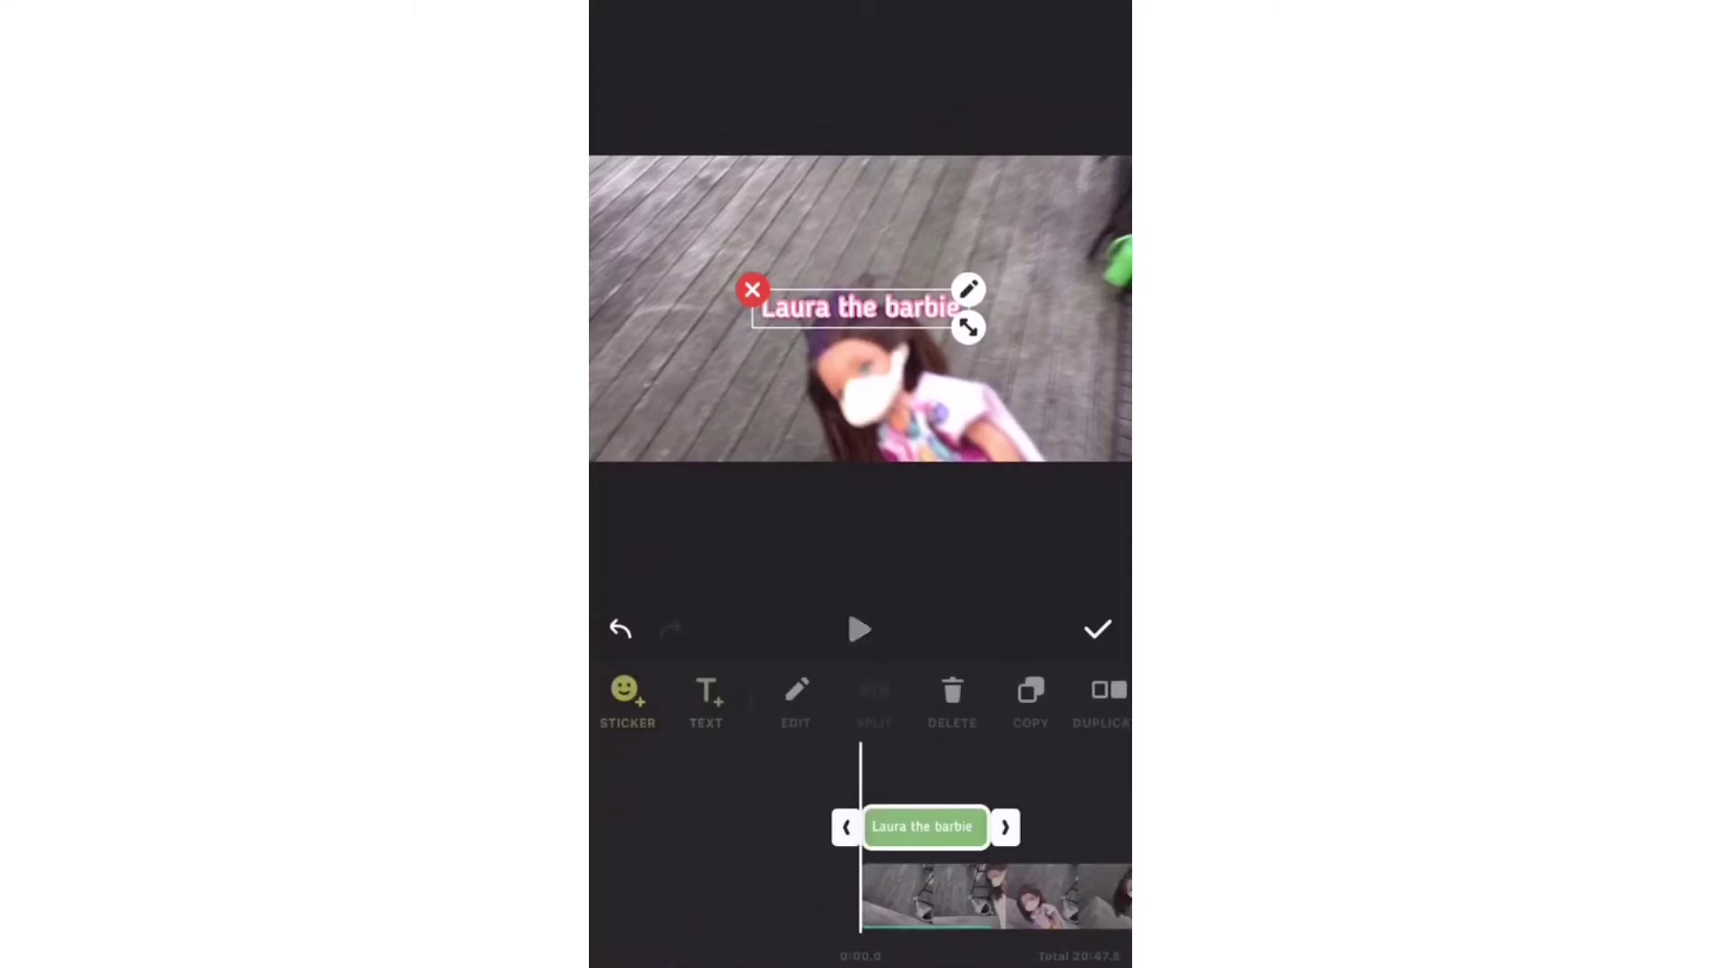
click(858, 630)
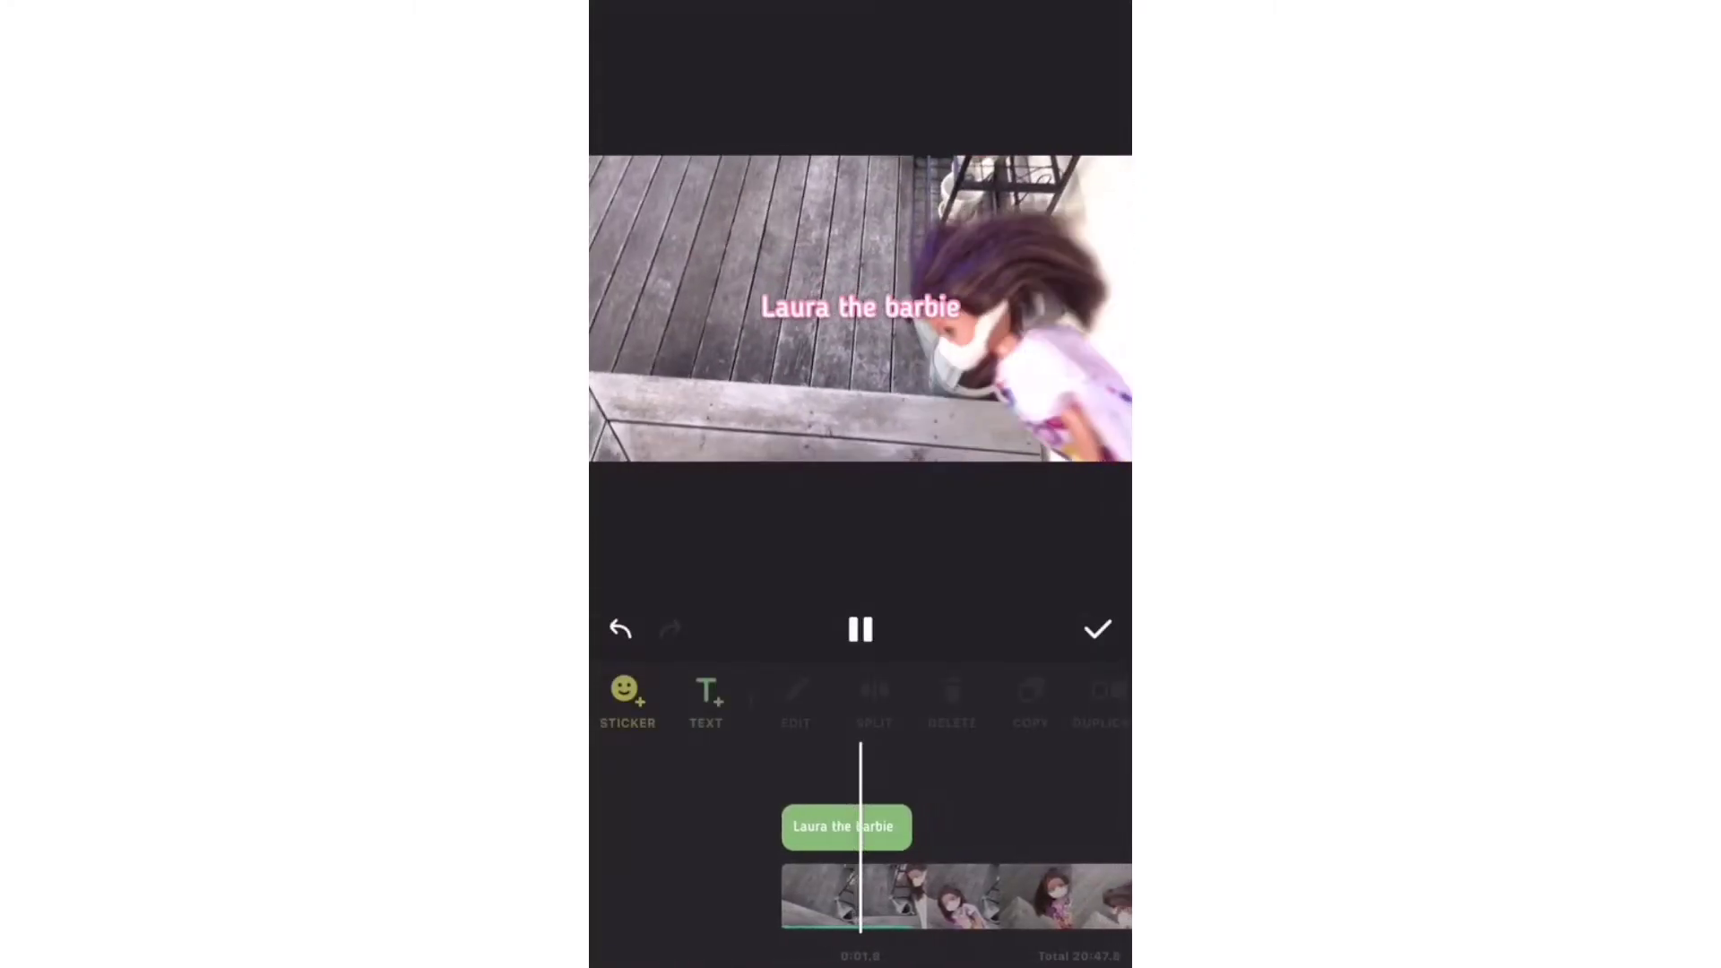
drag(995, 896, 726, 896)
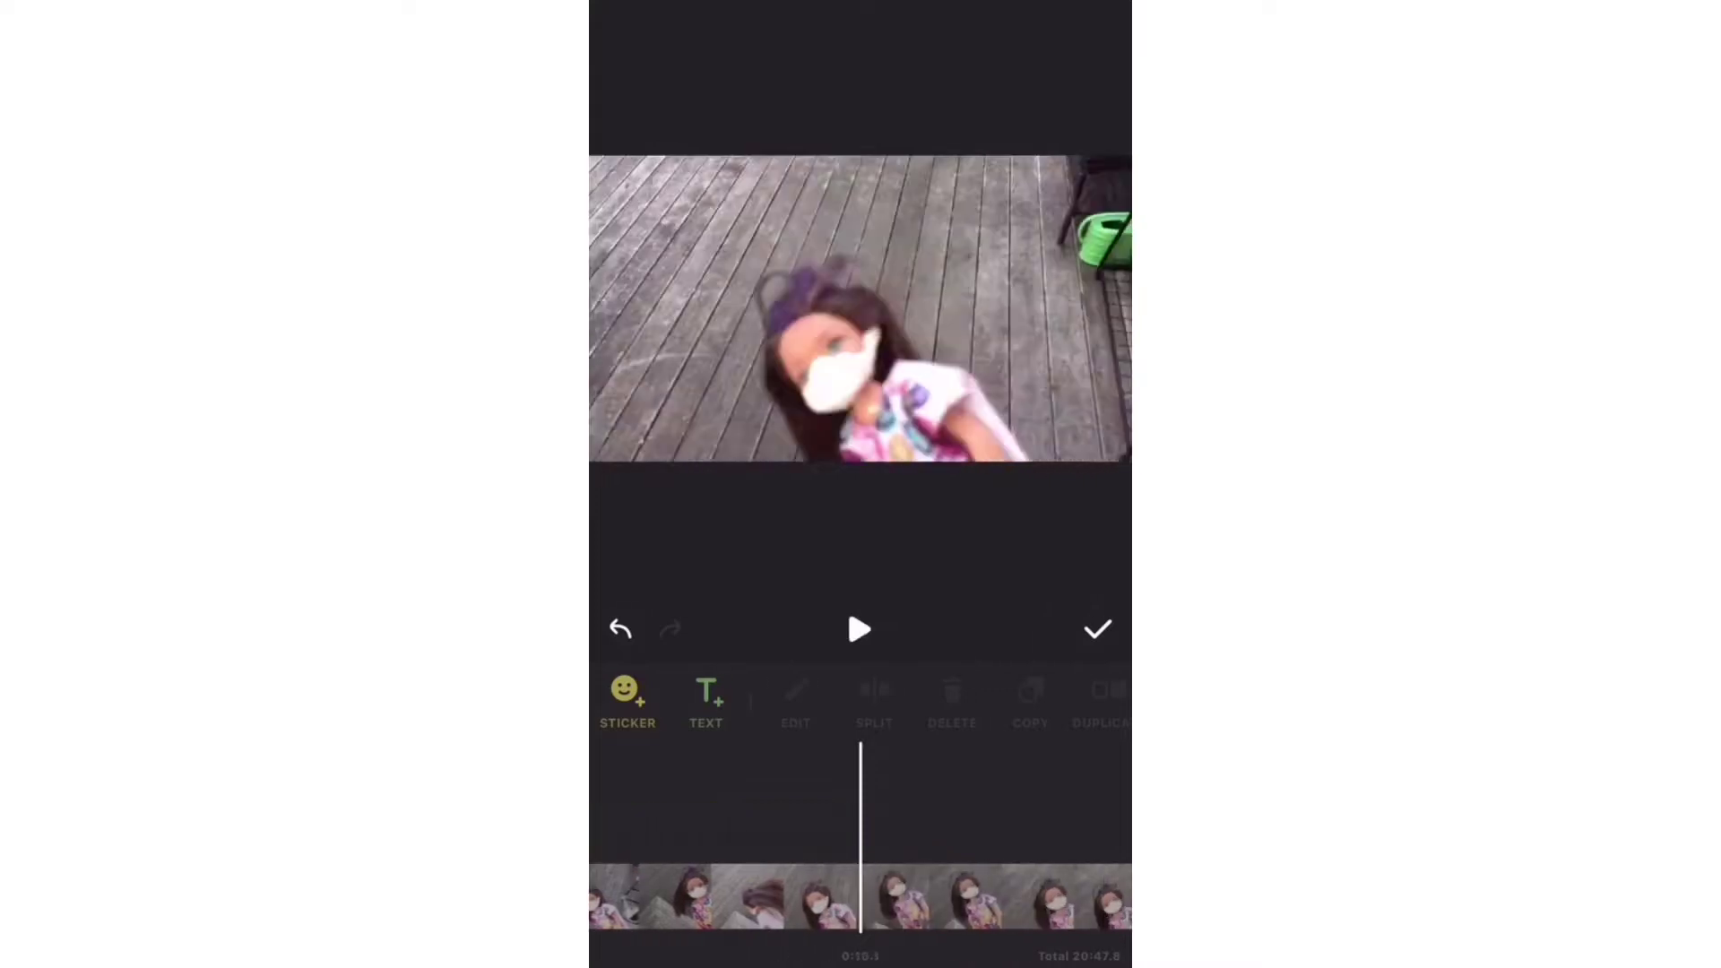
Step: Place a pink bow sticker in the upper right of the patio scene
click(1098, 713)
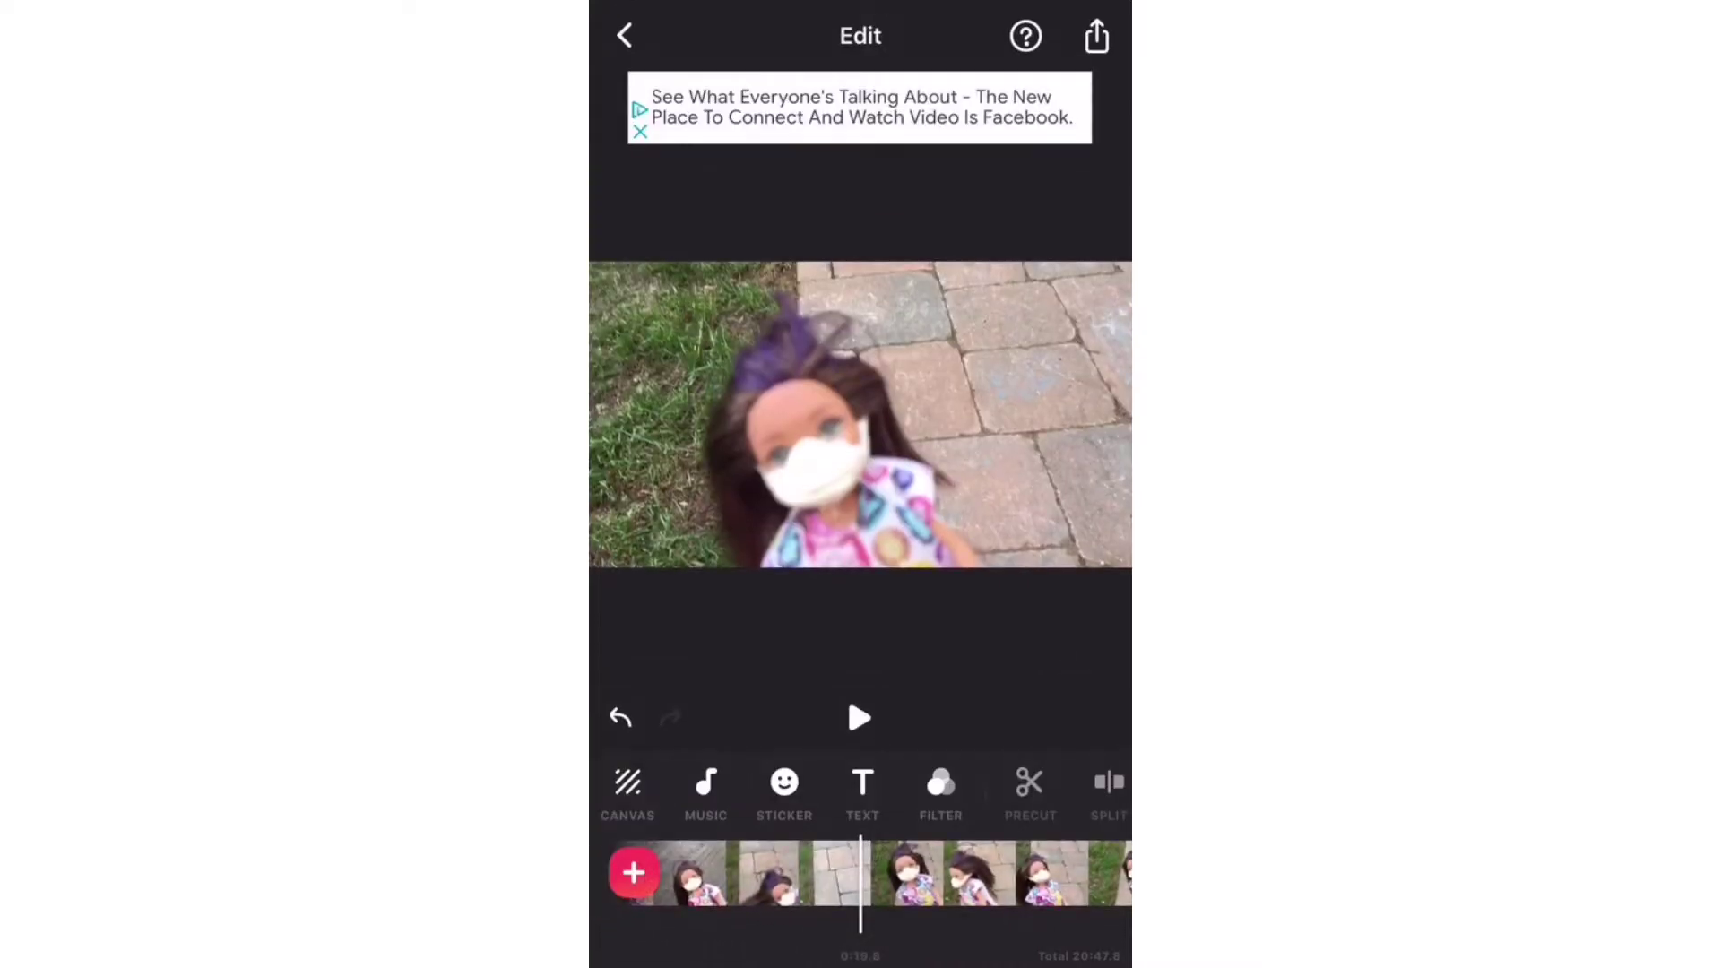
click(783, 781)
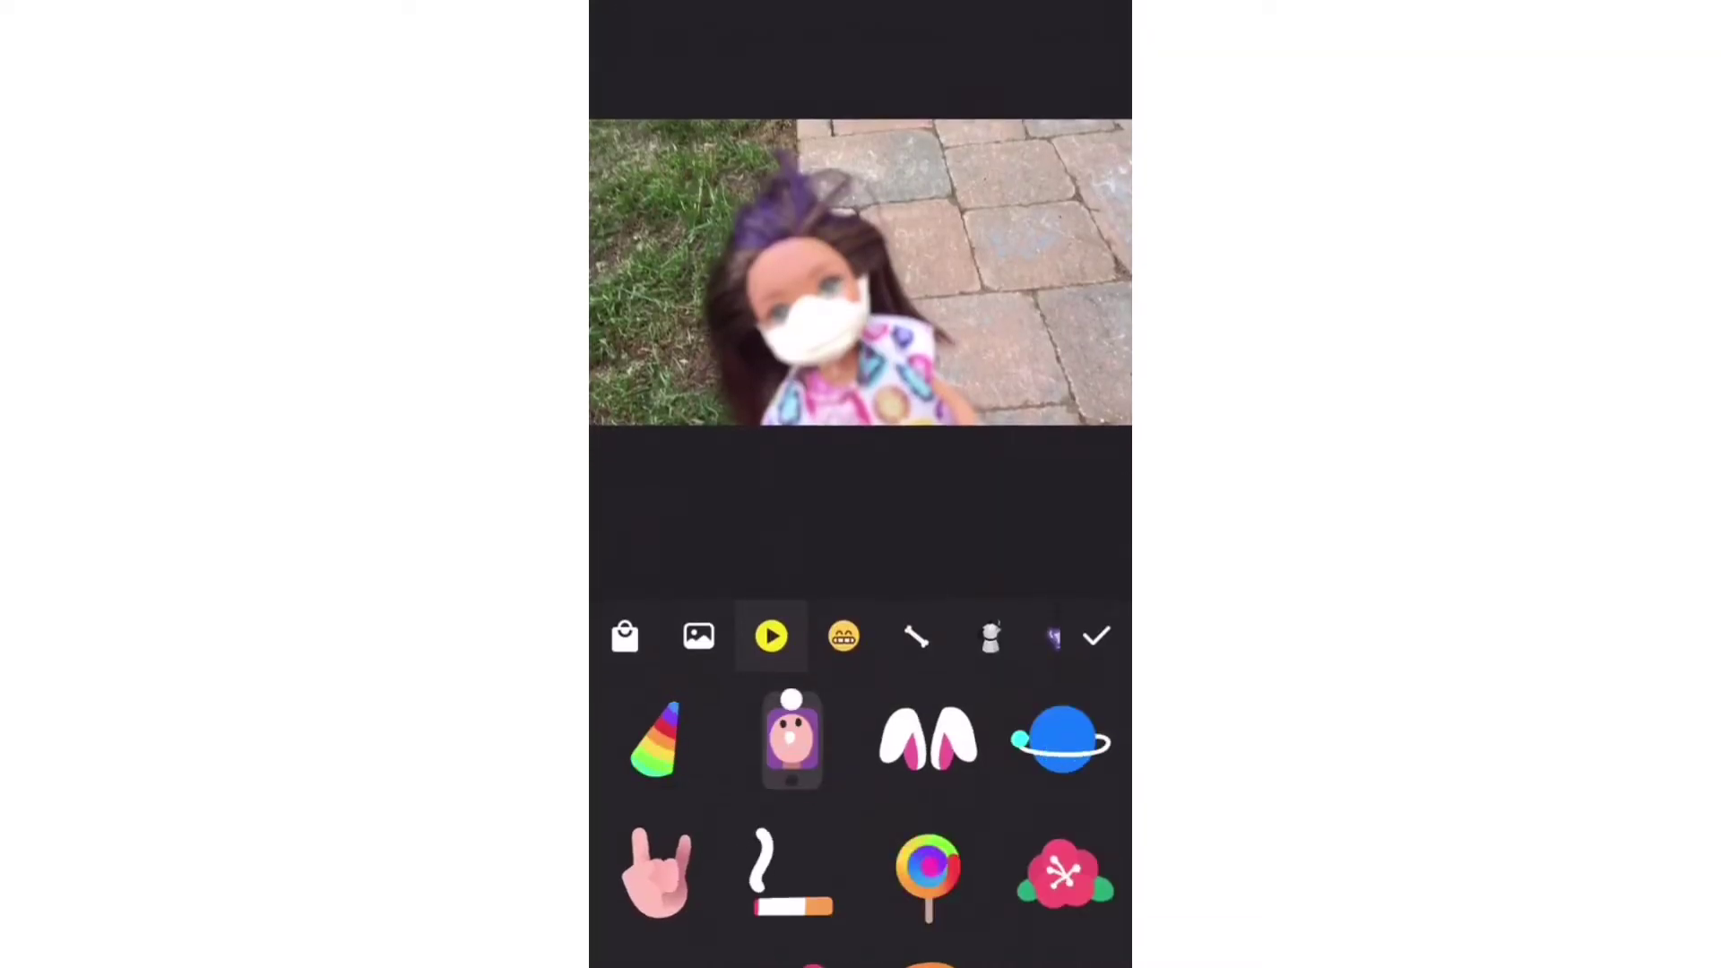
scroll(861, 806, down, 5)
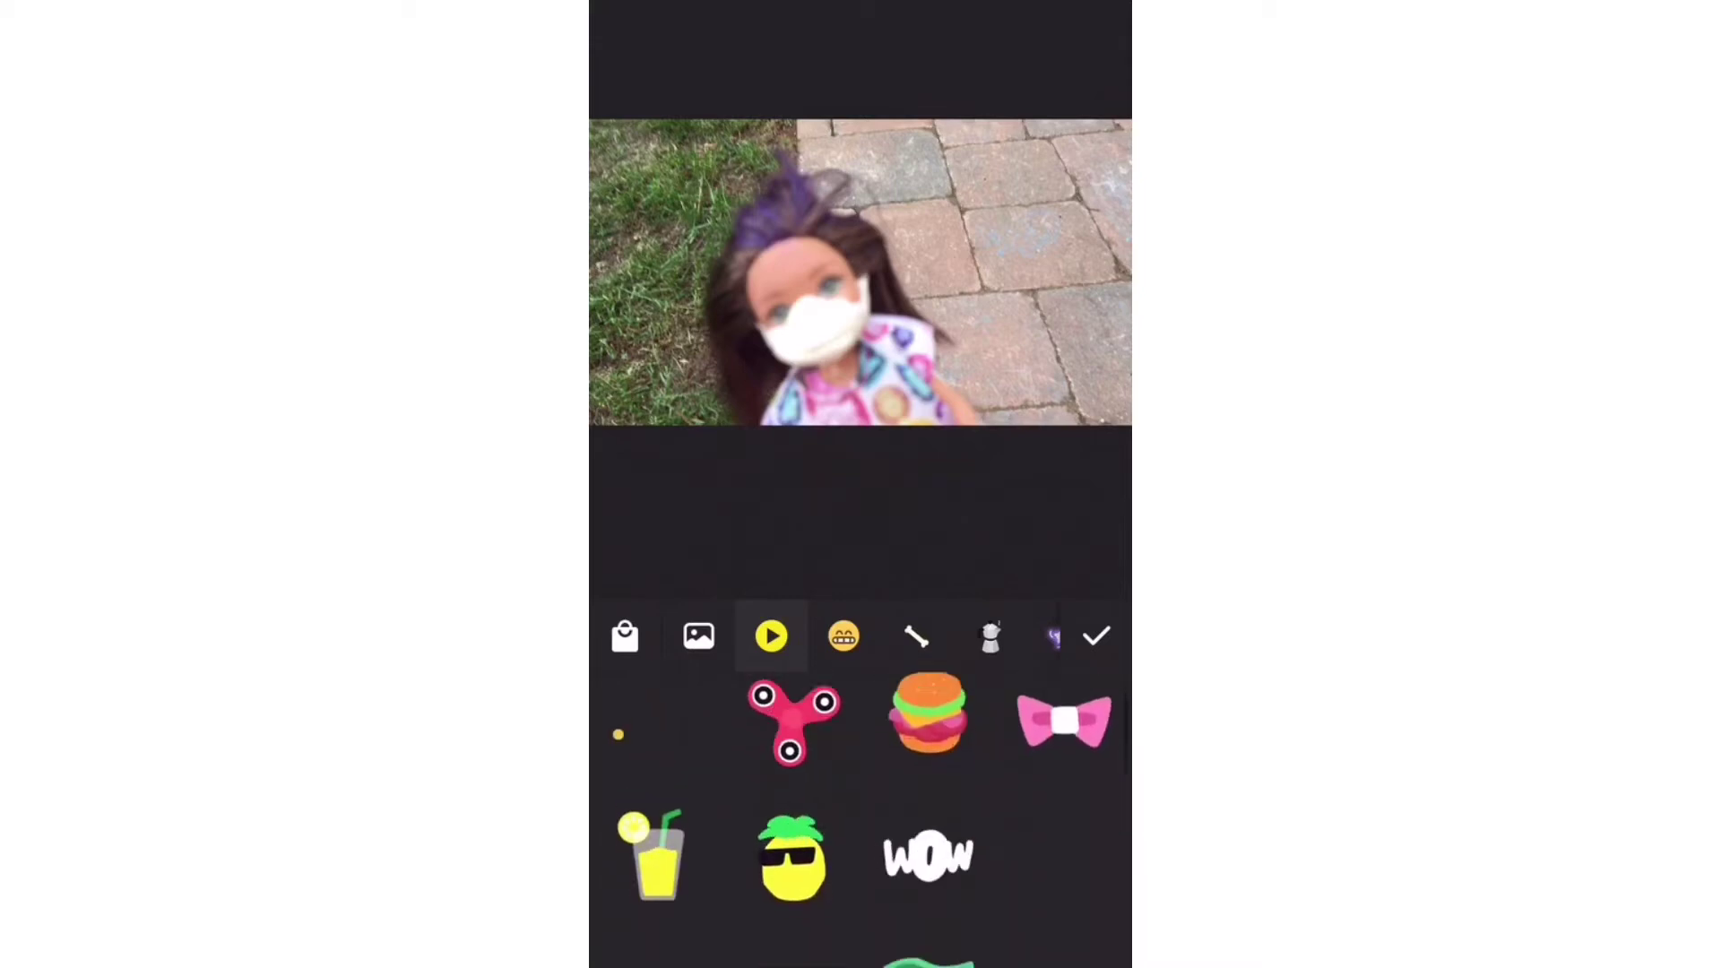
click(1064, 724)
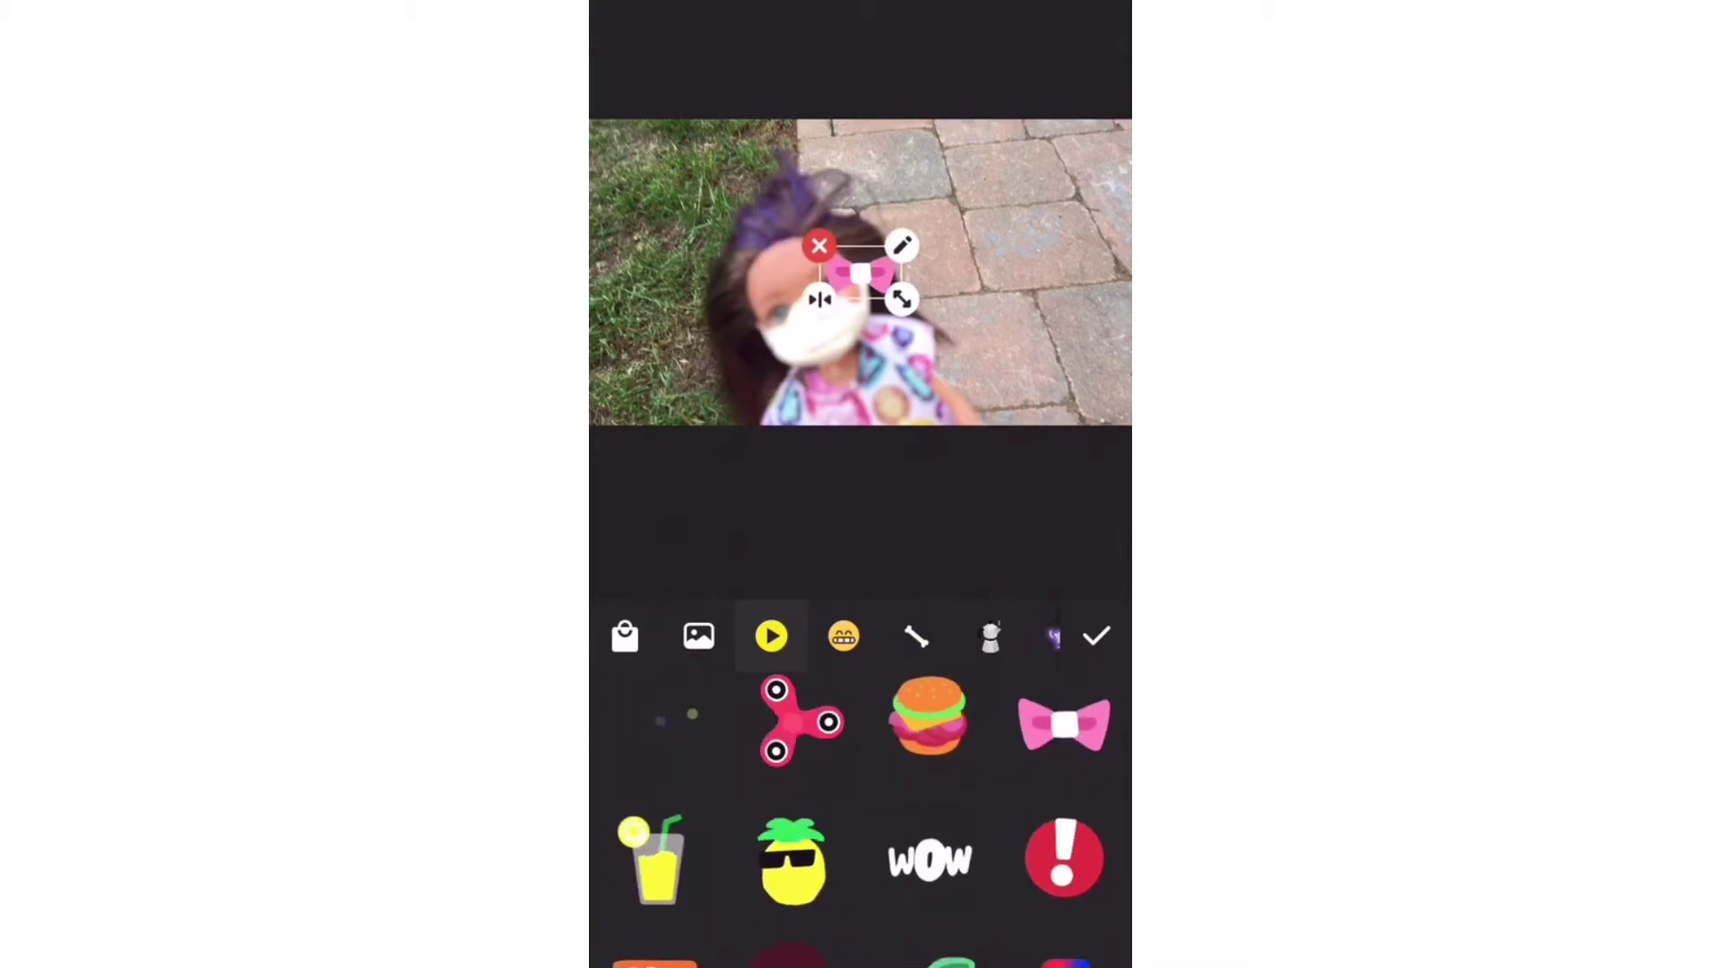
drag(860, 275, 1008, 217)
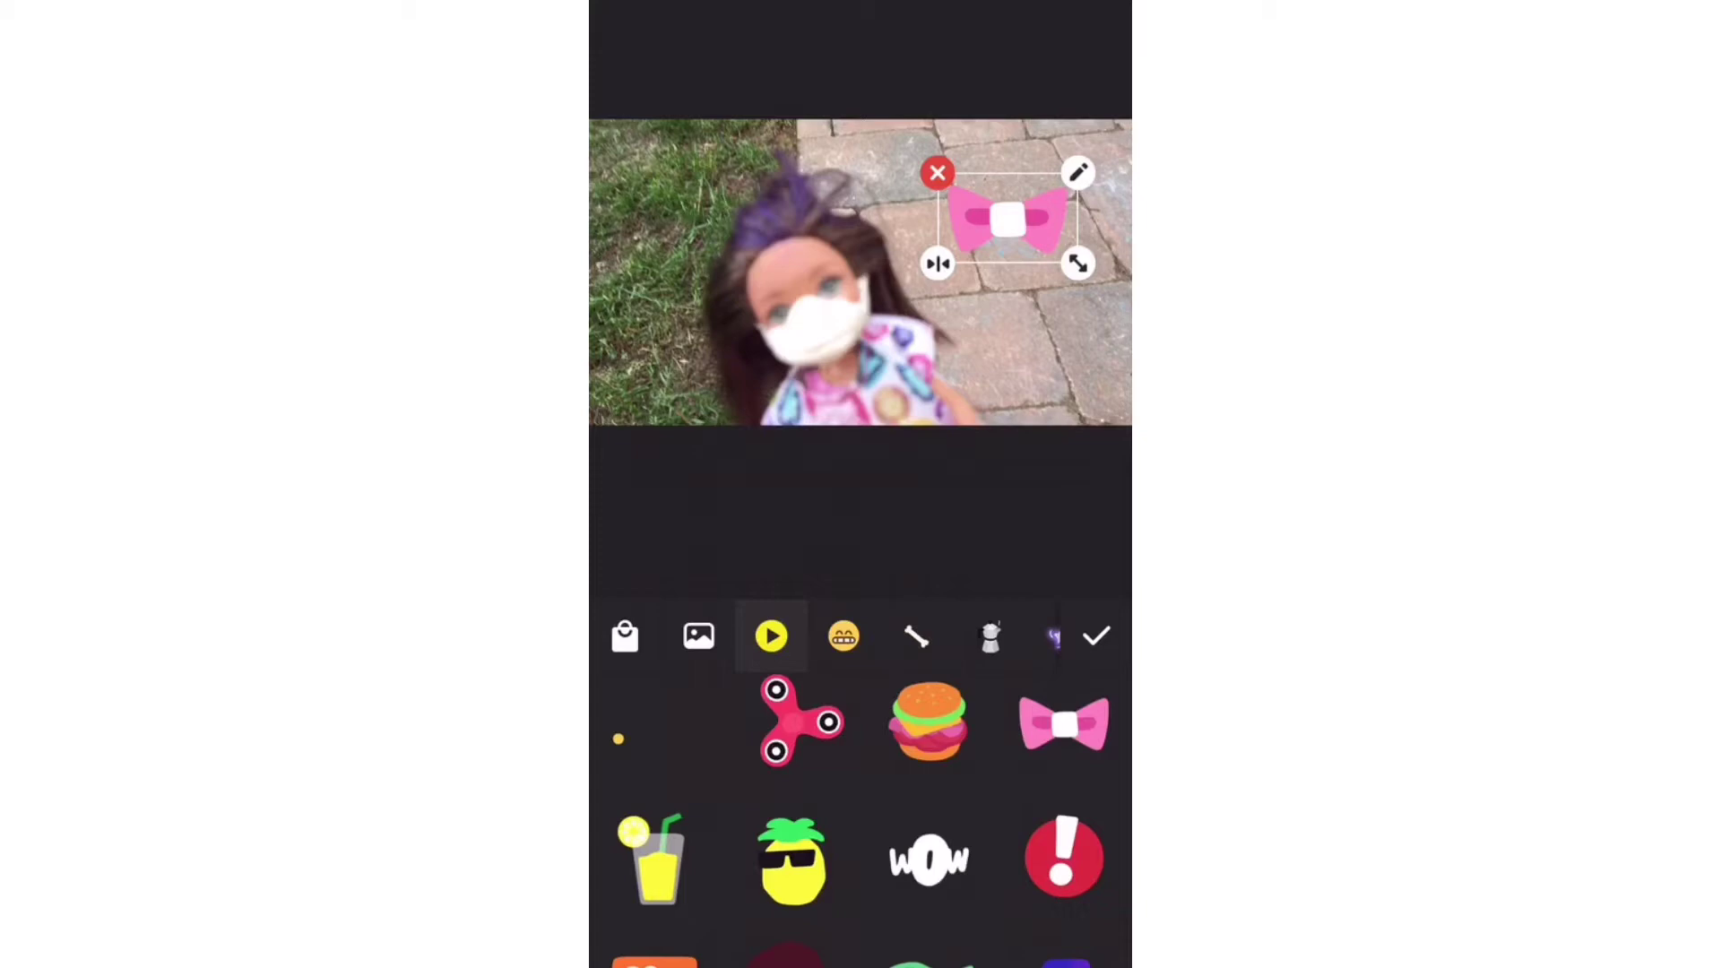
Step: Add a sparkle sticker beneath the bow, enlarge it, and preview the stickers
click(652, 726)
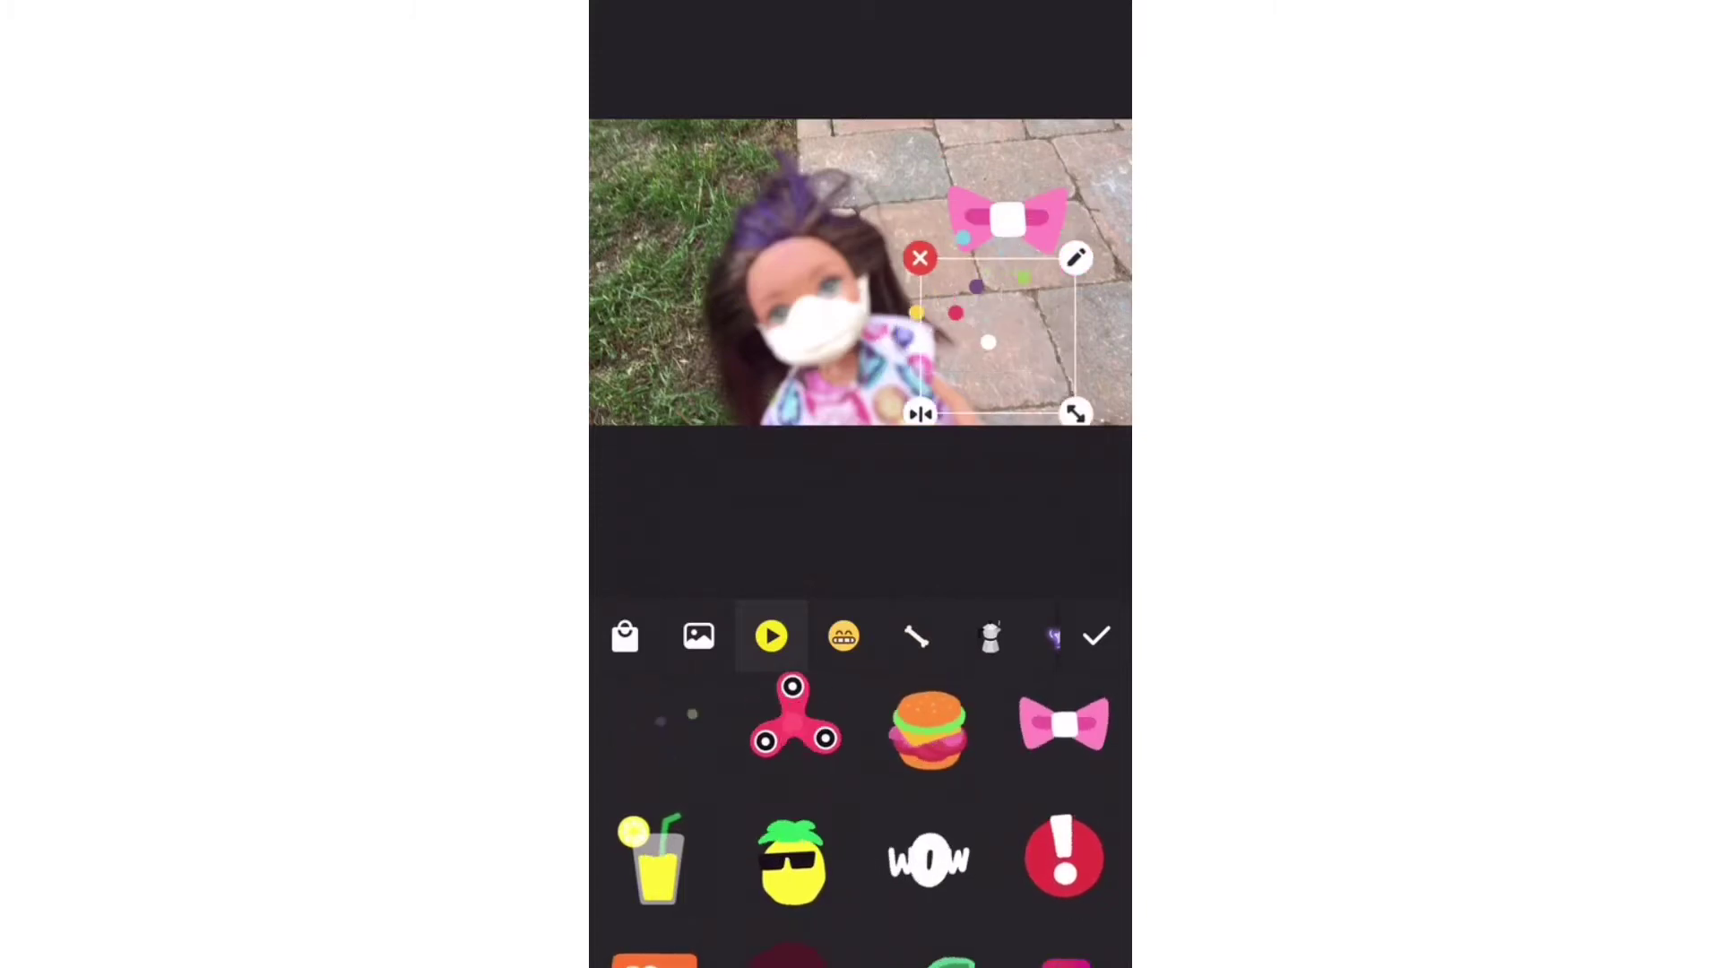
drag(1001, 320, 1092, 419)
click(859, 629)
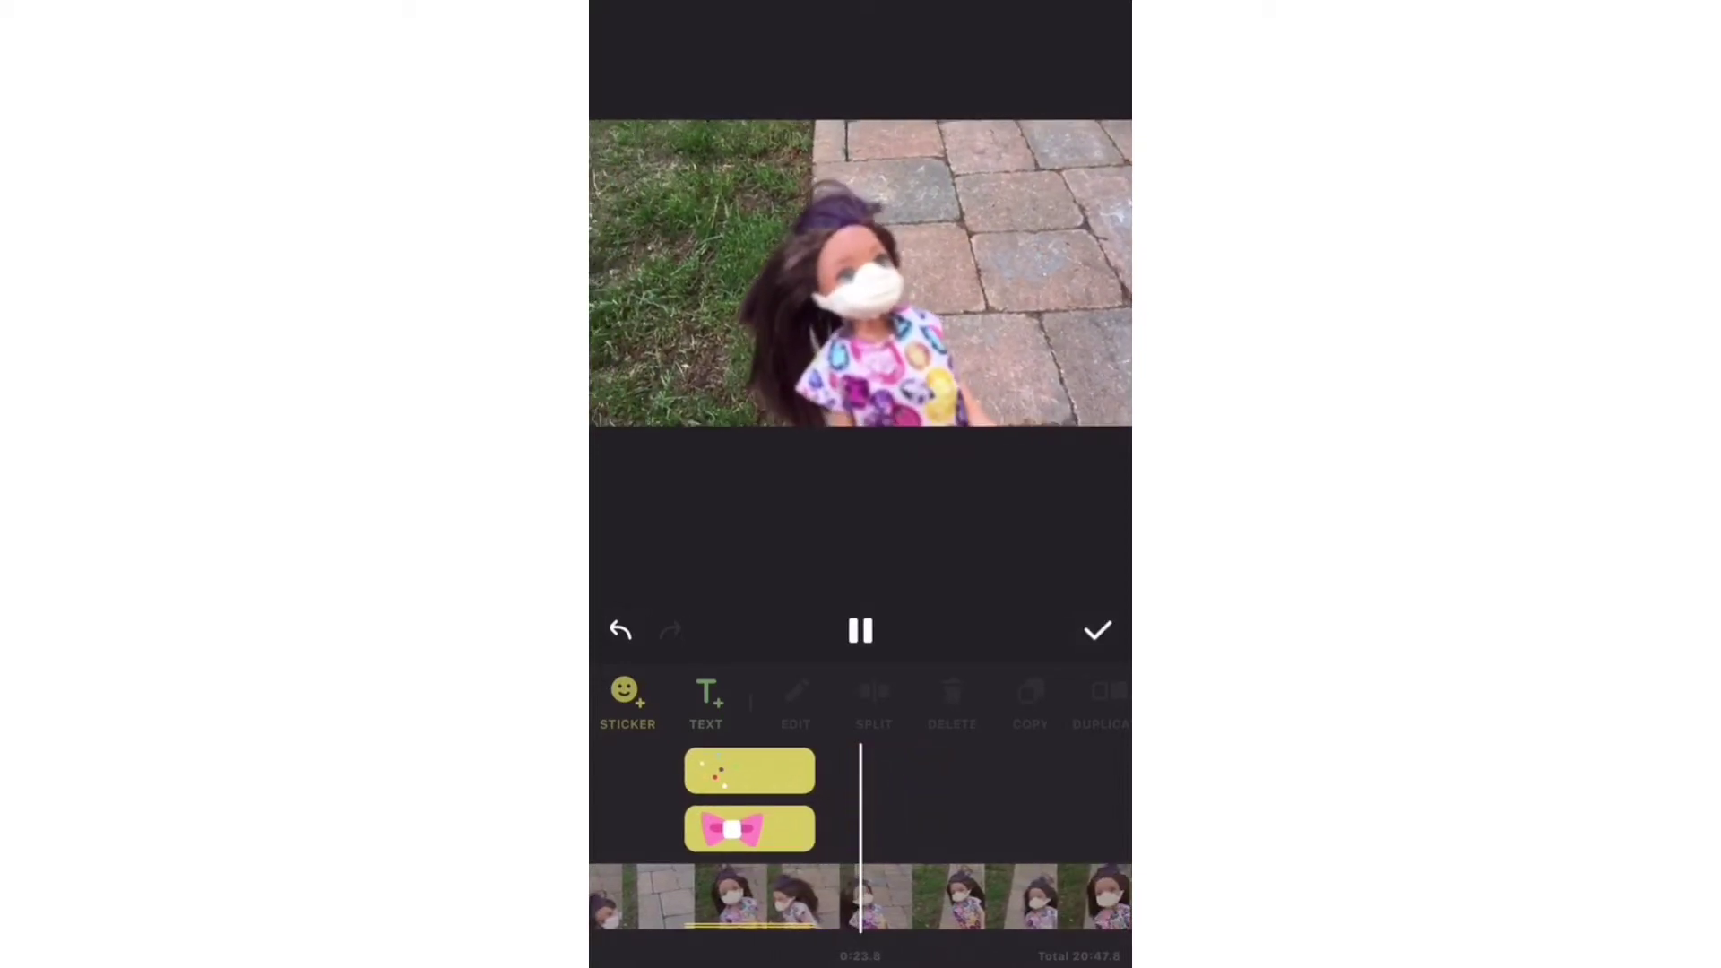
Step: Split the clip at the paused moment and move to the bow-sticker frame
click(1098, 629)
click(858, 718)
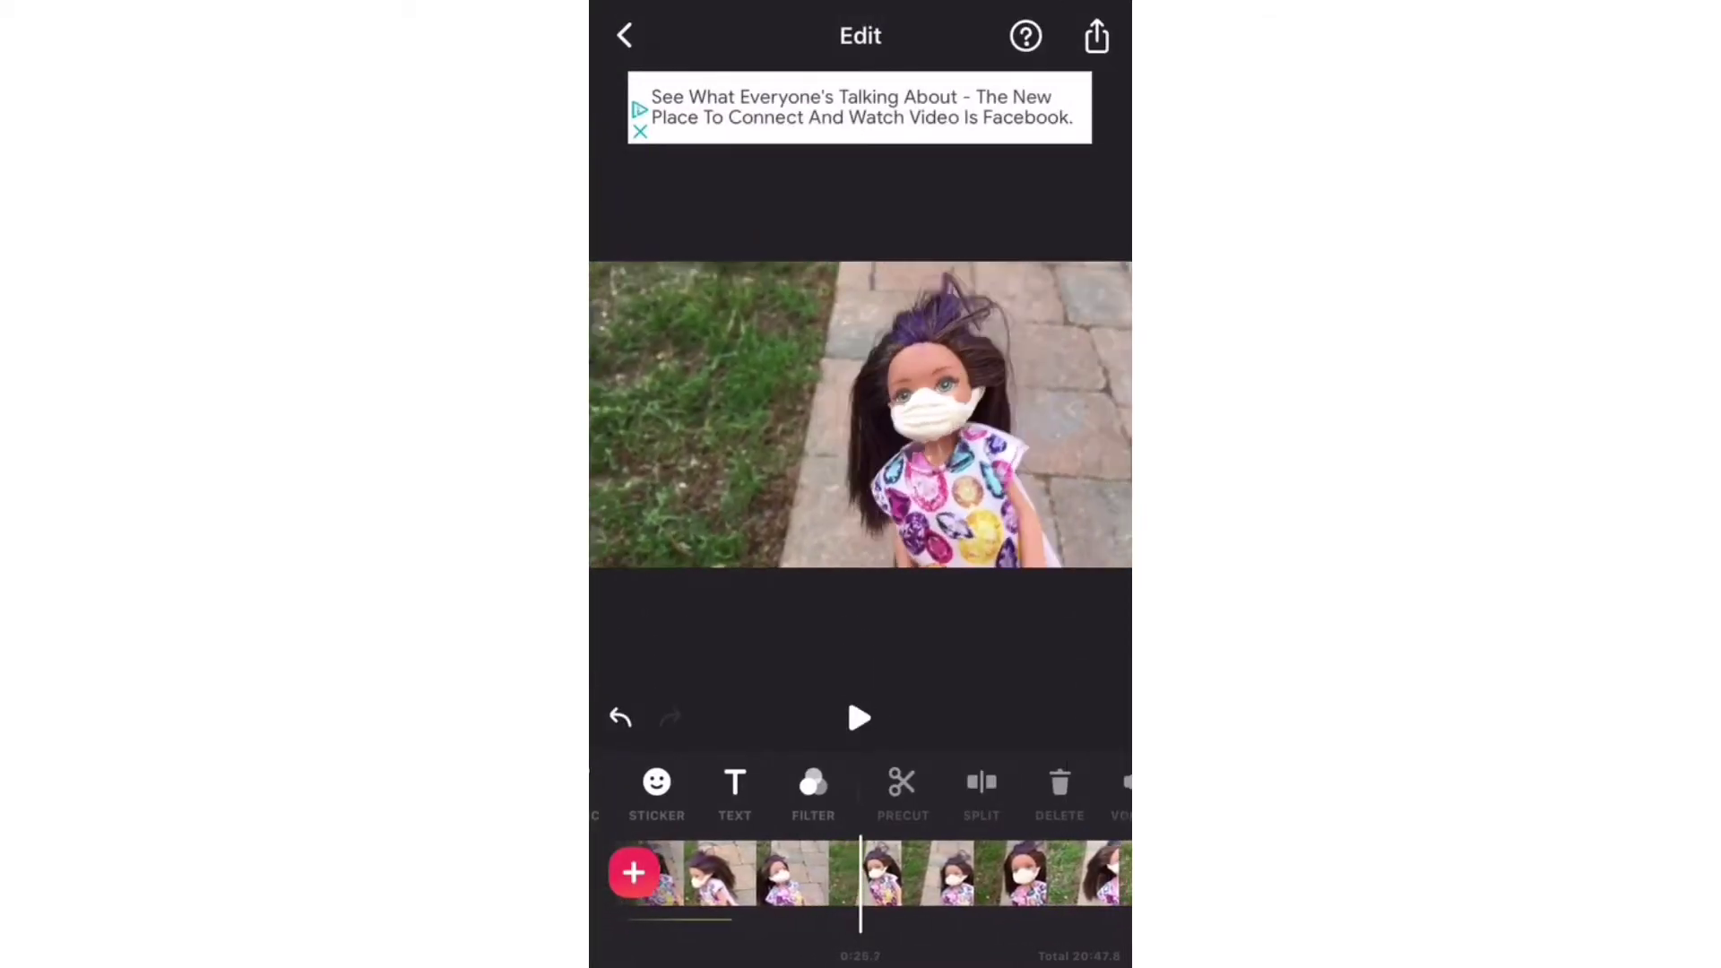
click(981, 784)
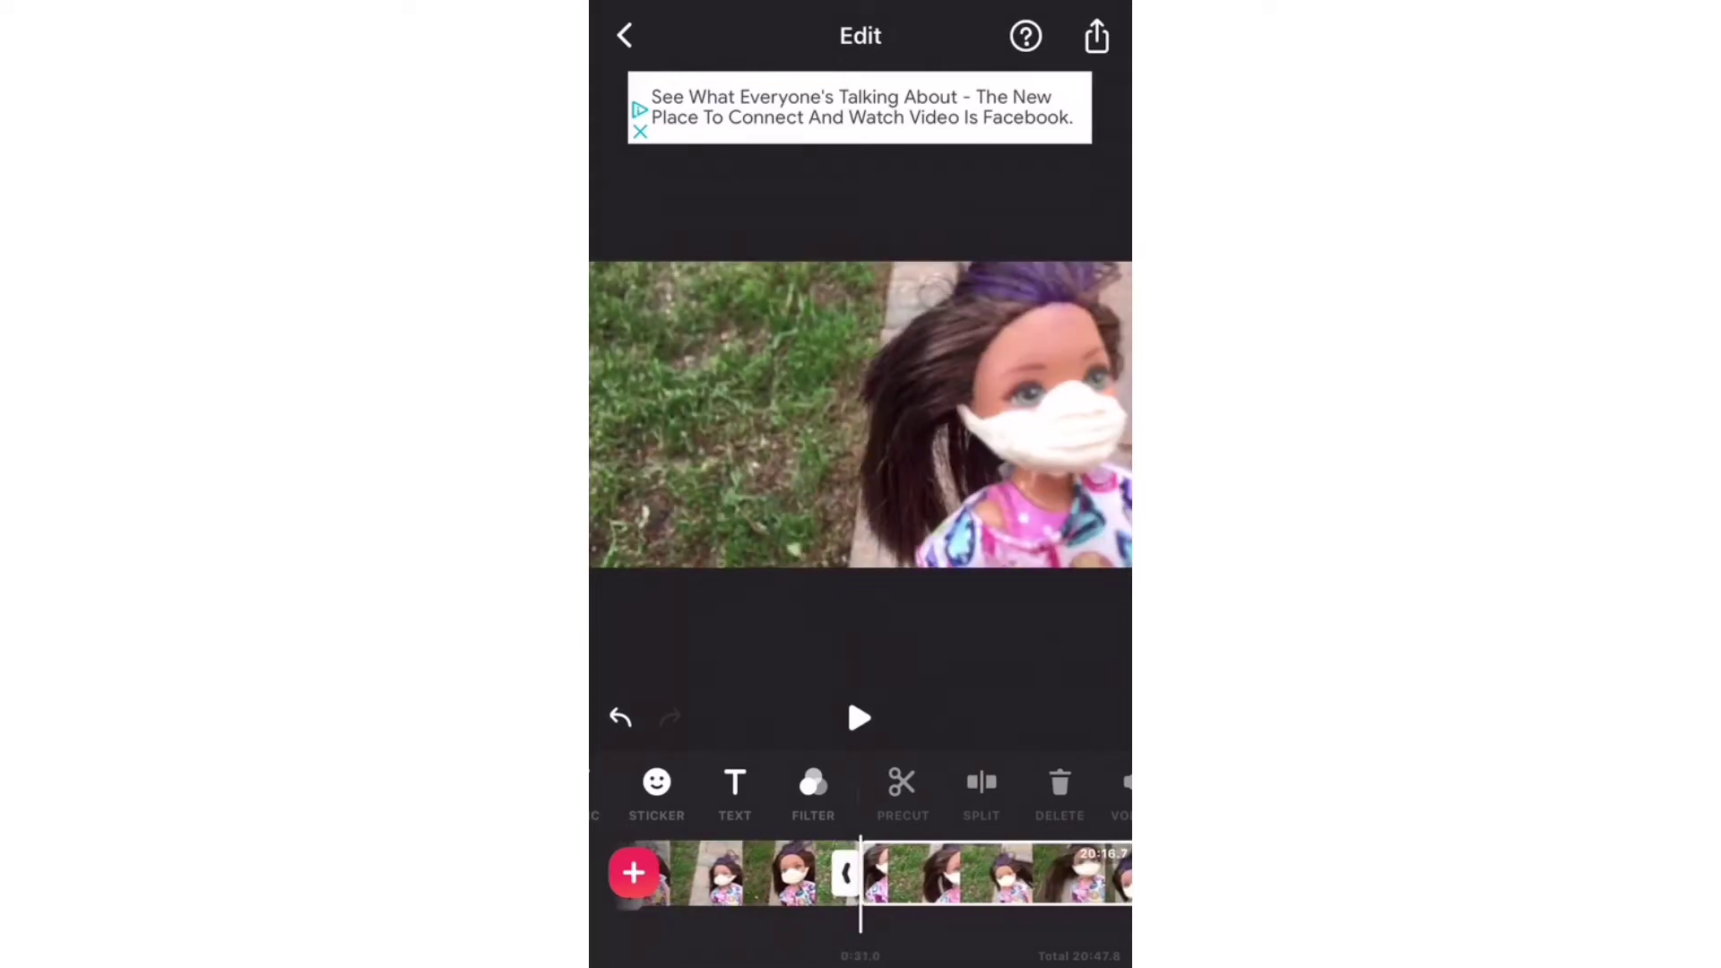
scroll(860, 793, right, 2)
scroll(861, 793, right, 2)
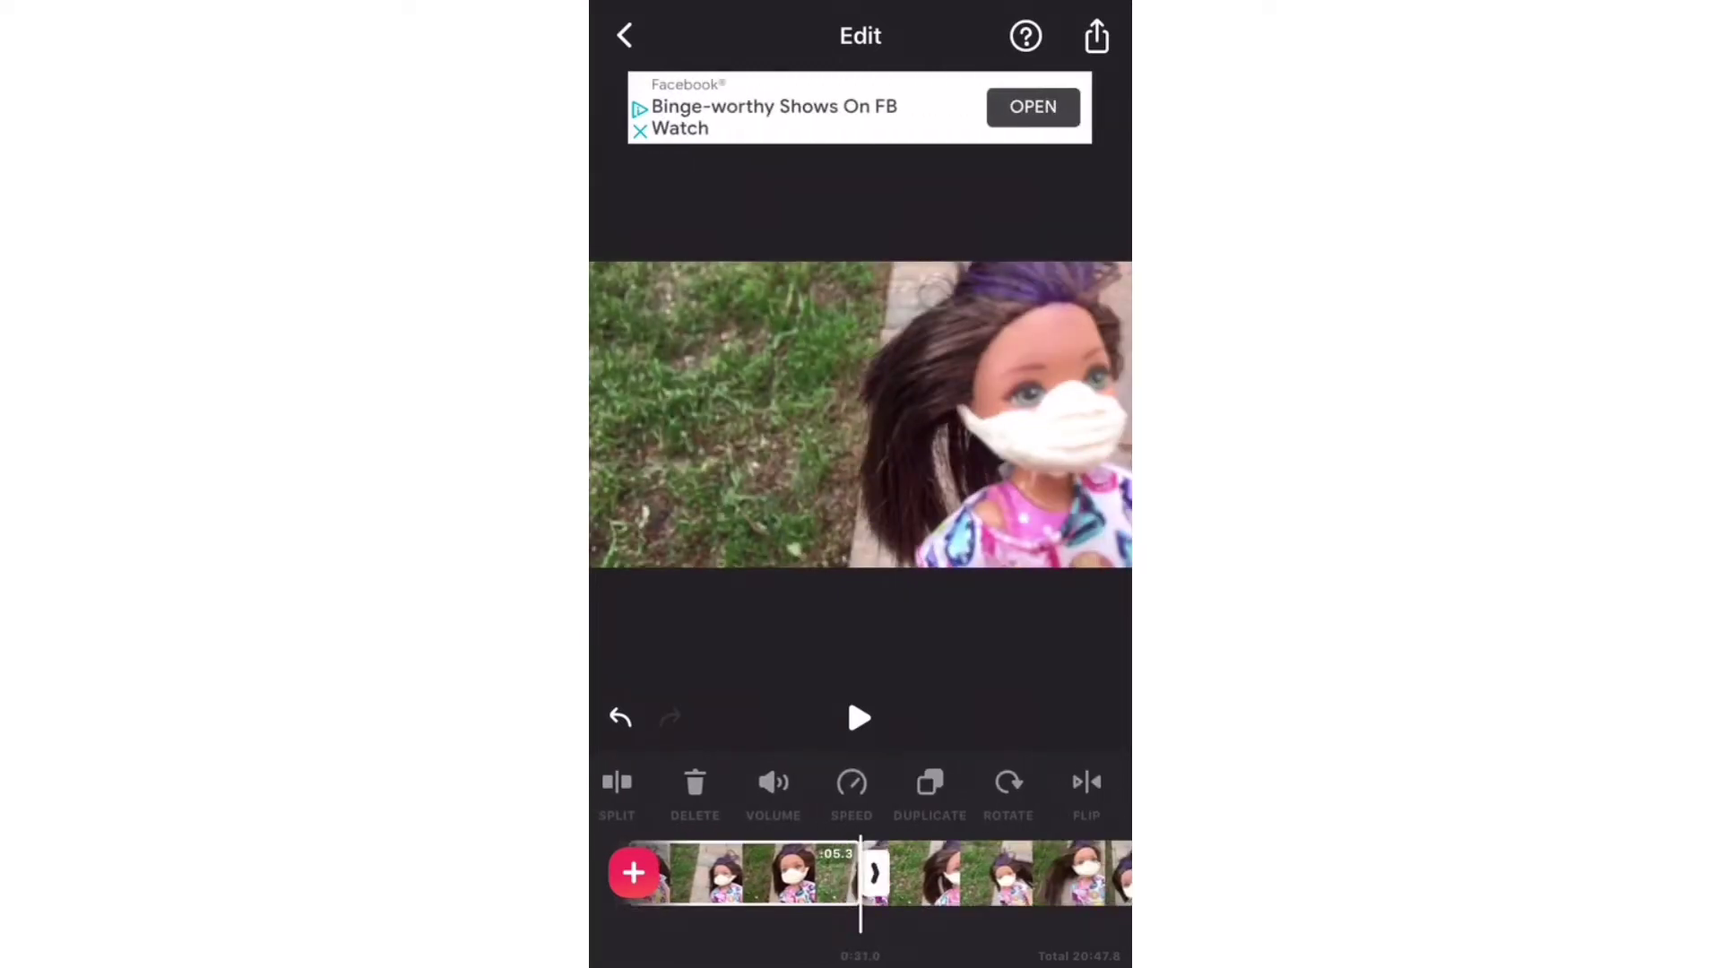
click(941, 880)
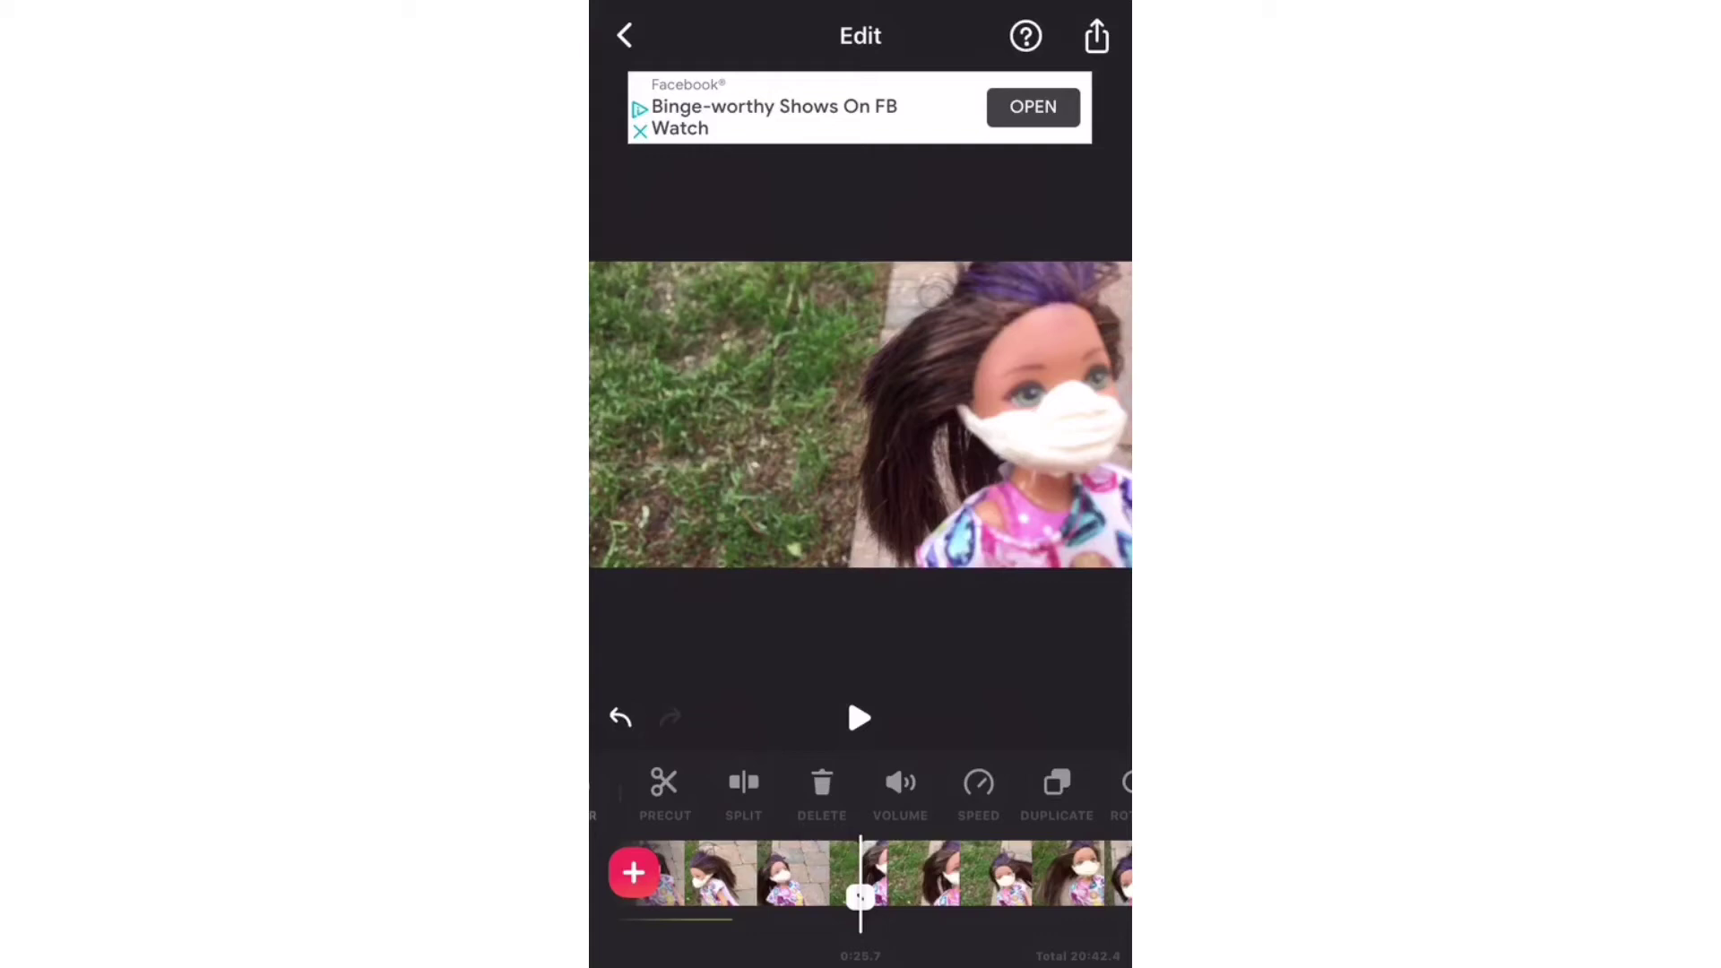
mouse_move(941, 880)
mouse_down()
mouse_move(807, 881)
mouse_move(942, 881)
mouse_up()
scroll(861, 794, left, 3)
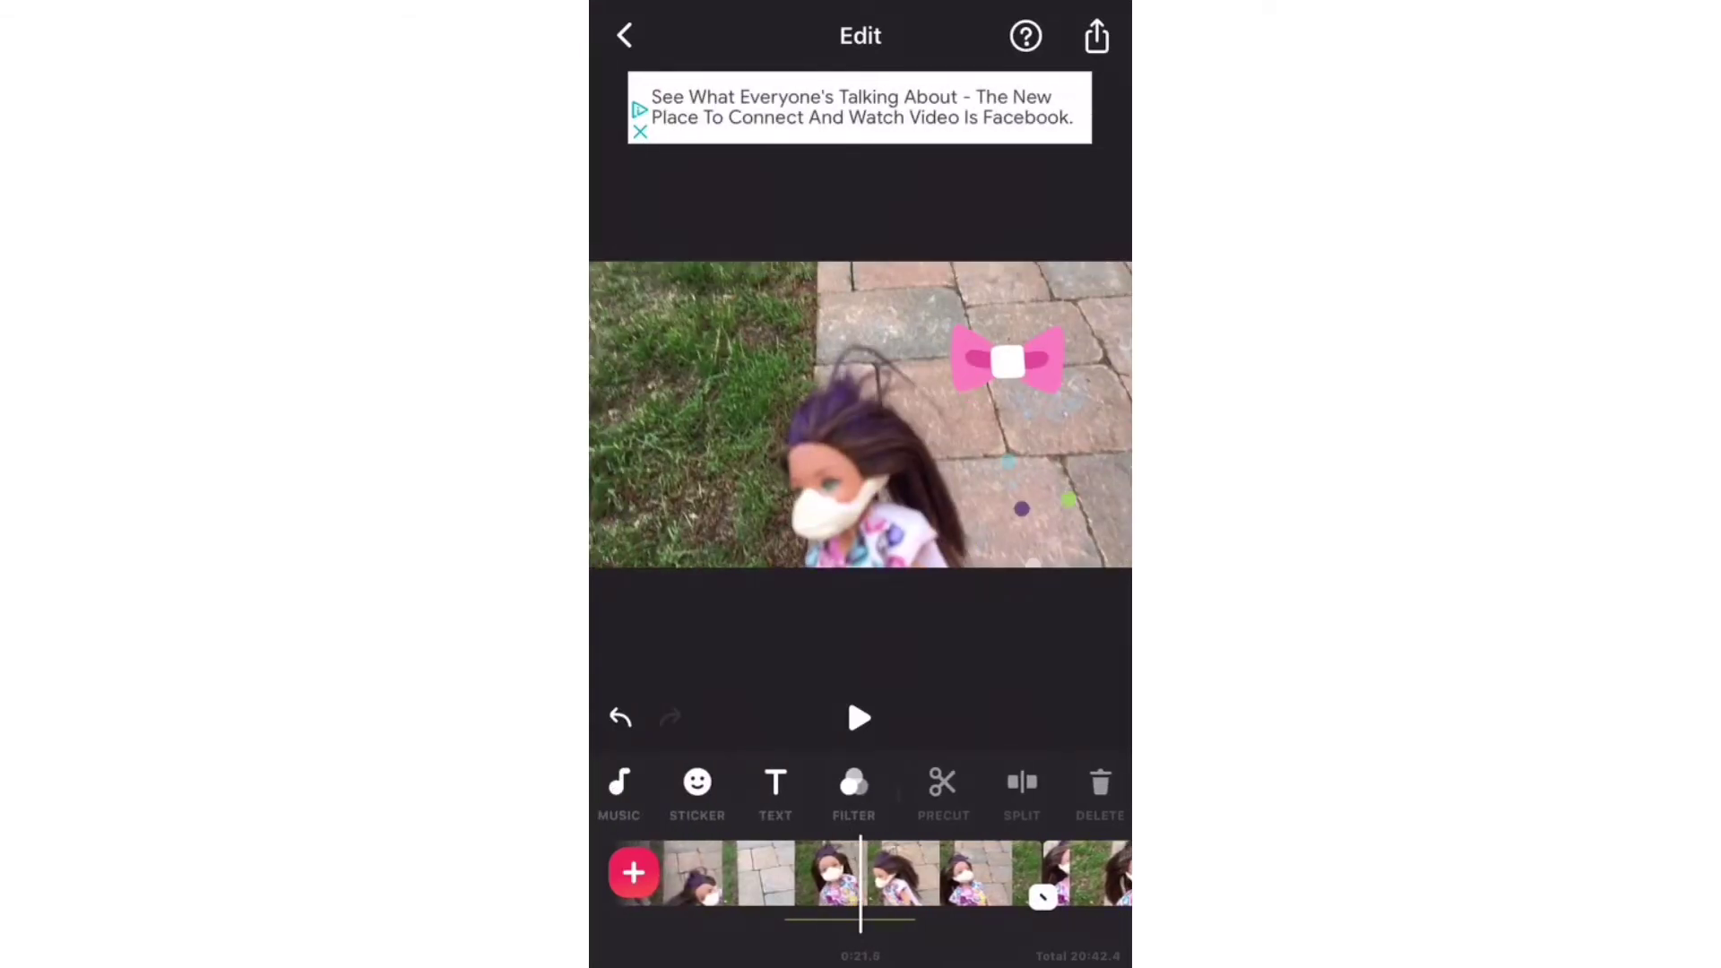
scroll(860, 793, left, 2)
Step: Browse the Glitch, Beats, Distort and Celebrate effect groups, trying Glitch and Neon
click(940, 790)
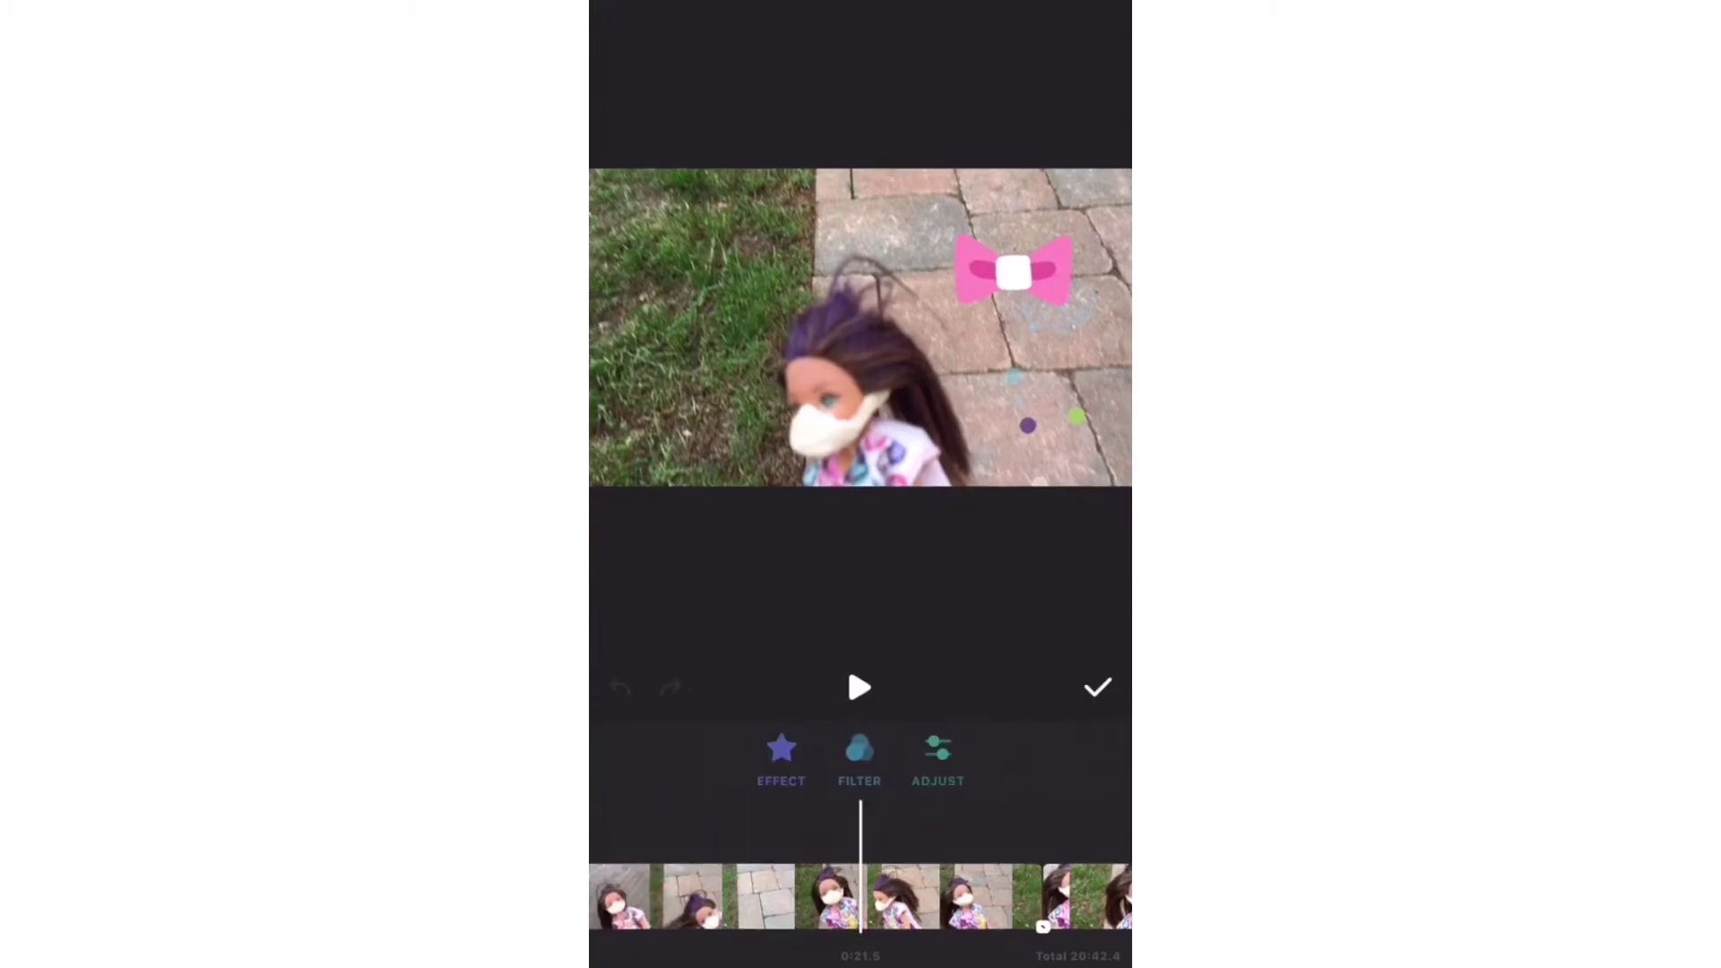
click(781, 747)
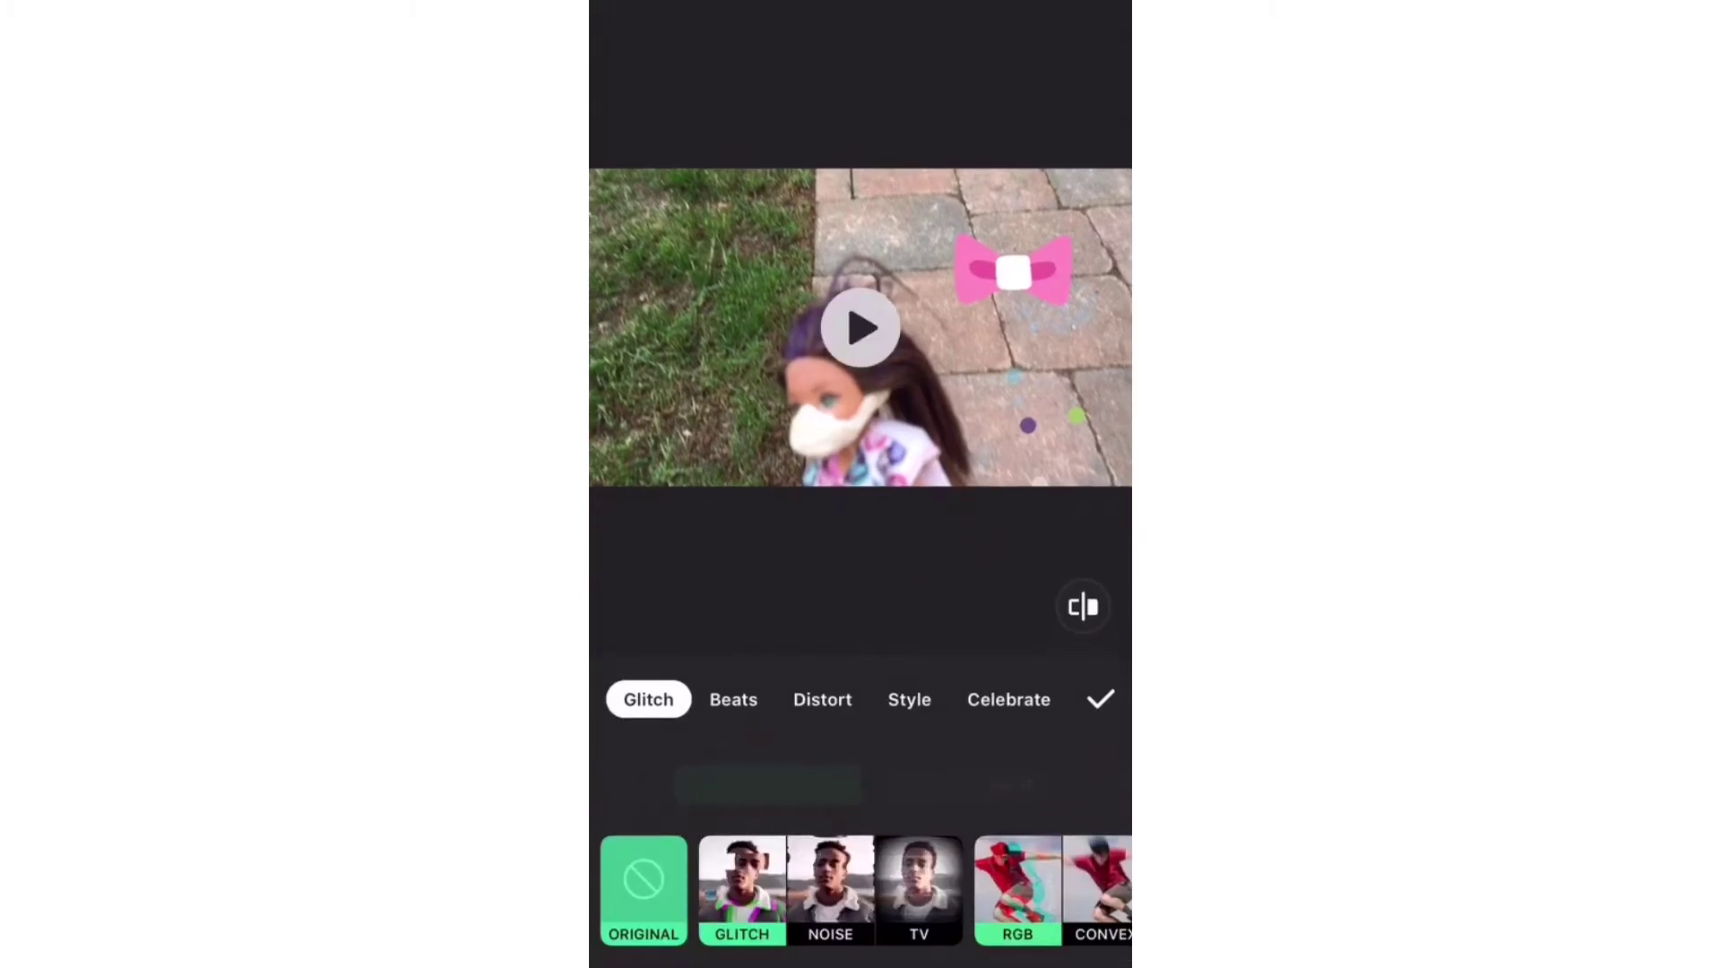
click(741, 888)
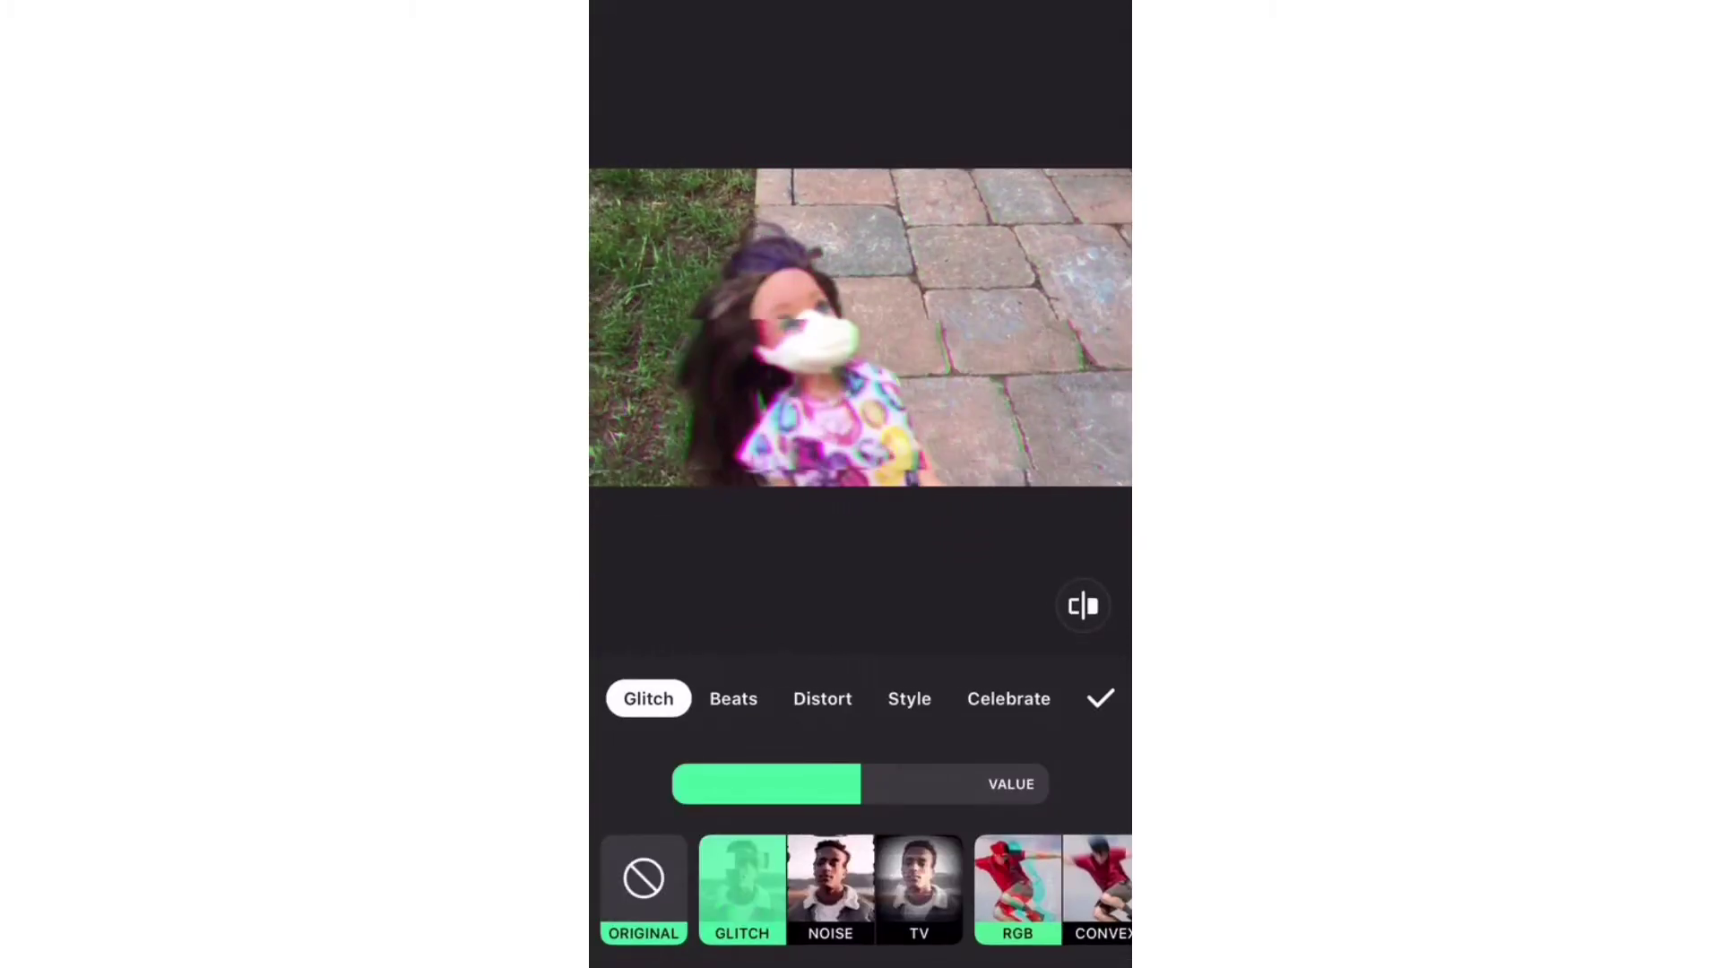
click(733, 698)
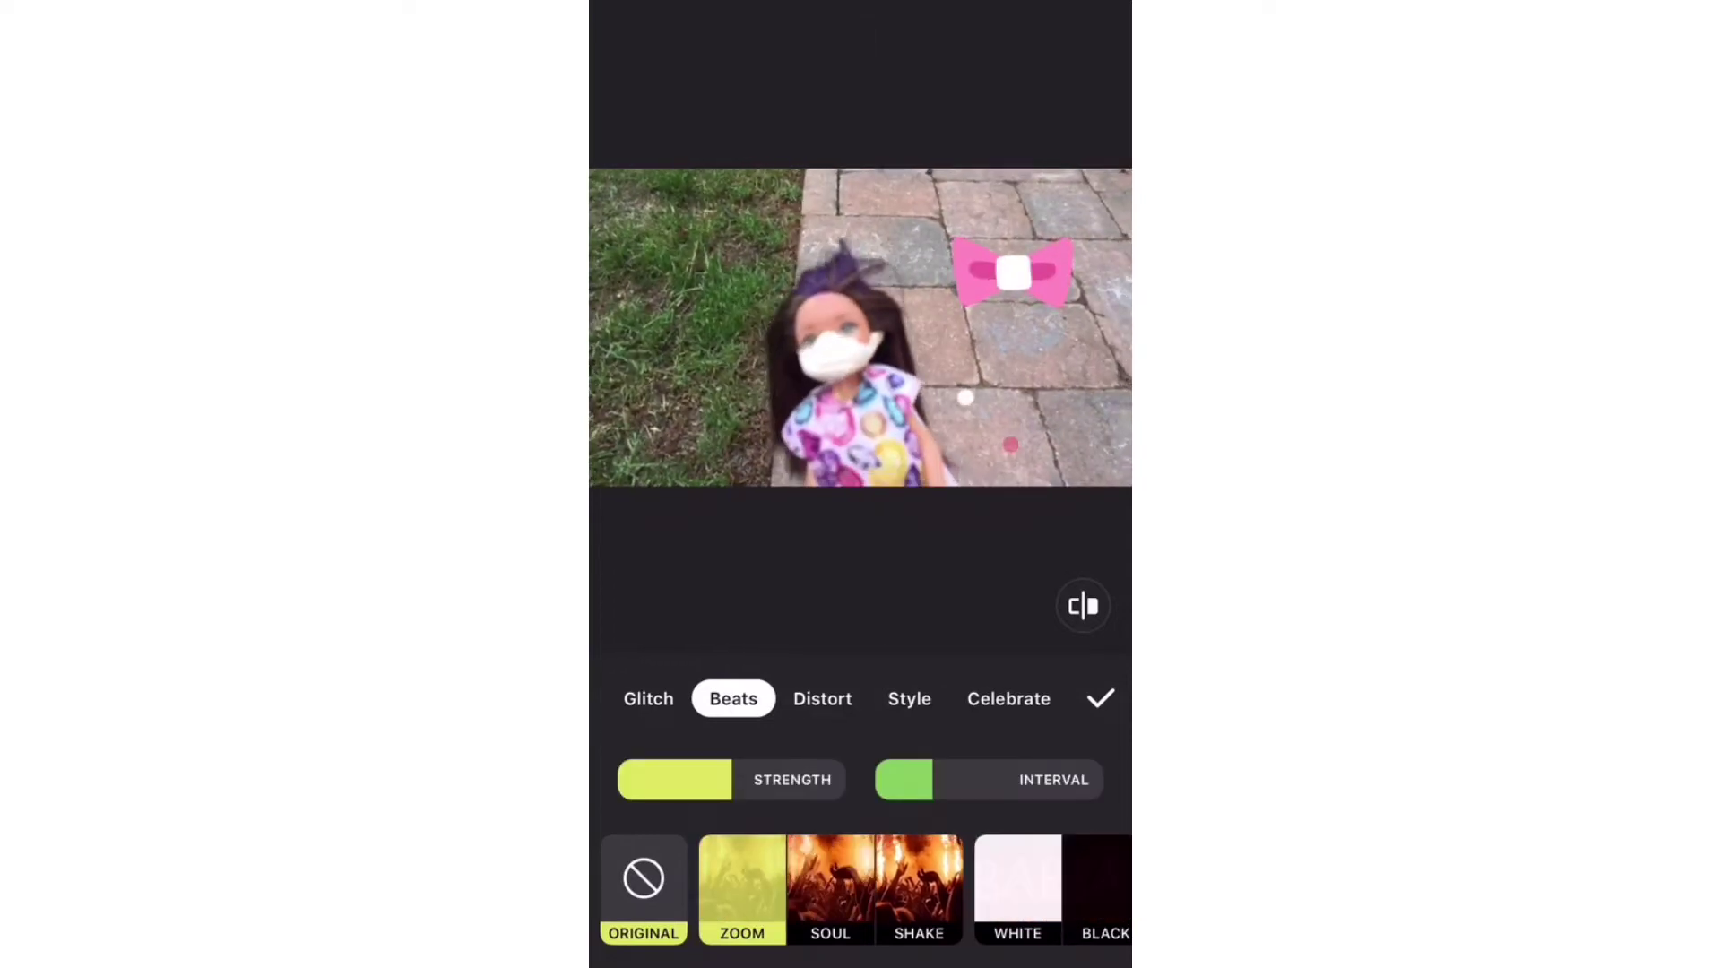
click(821, 698)
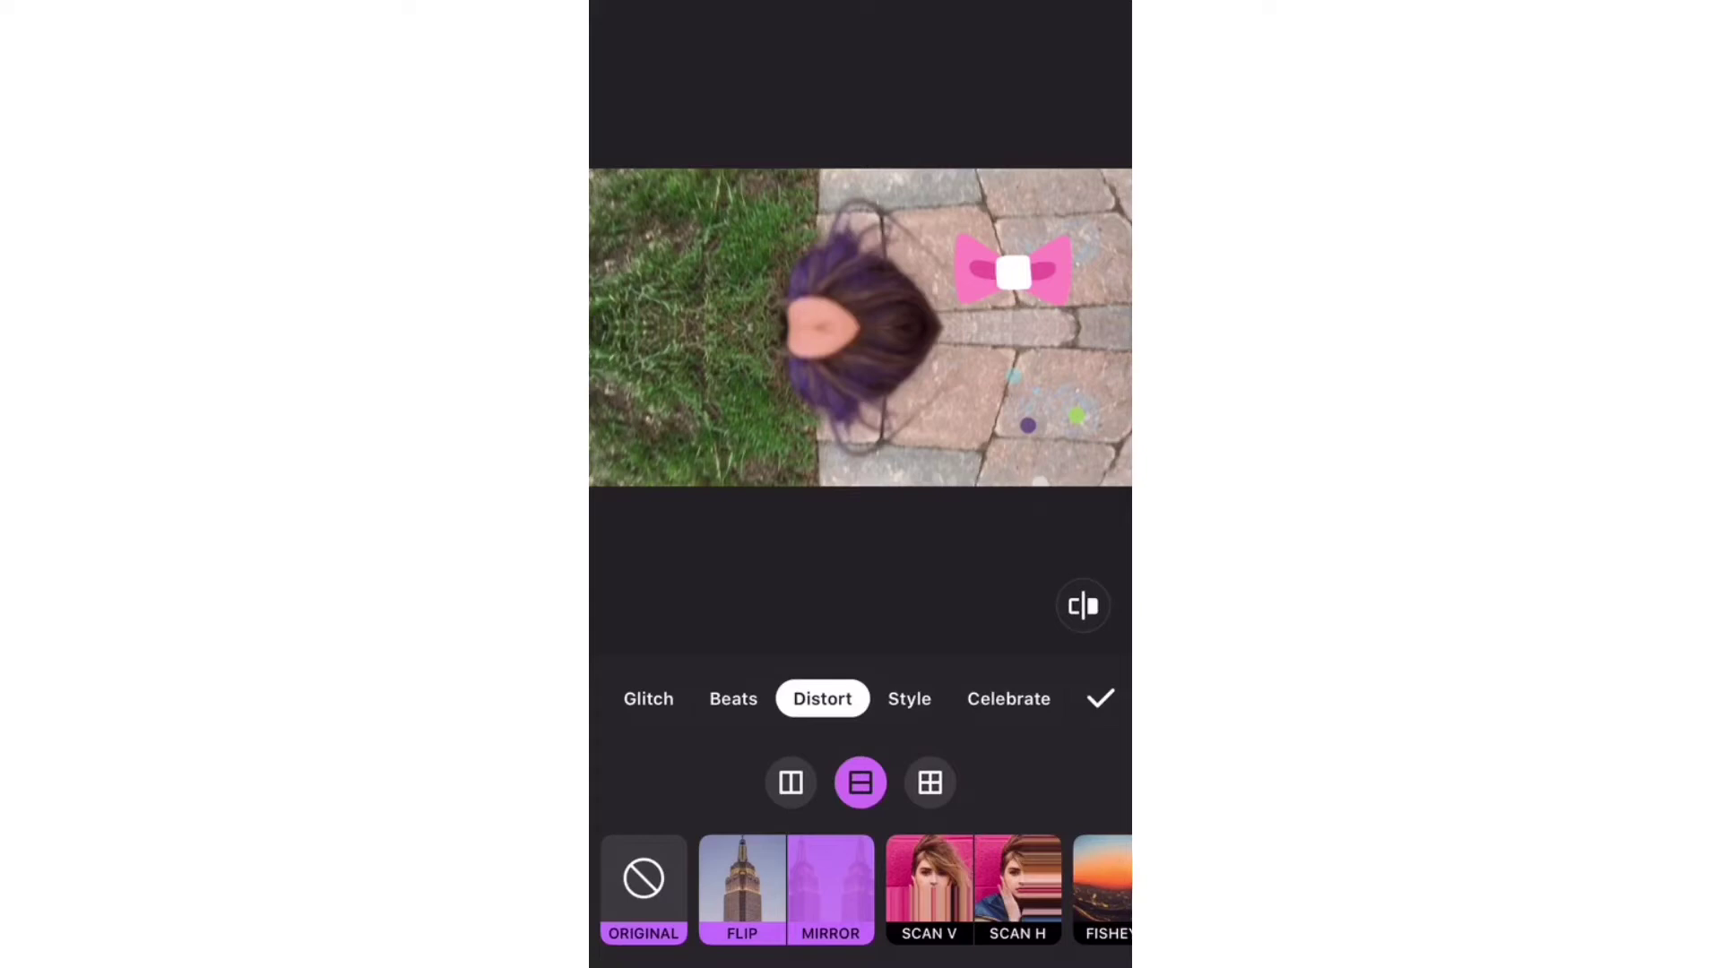
click(1009, 697)
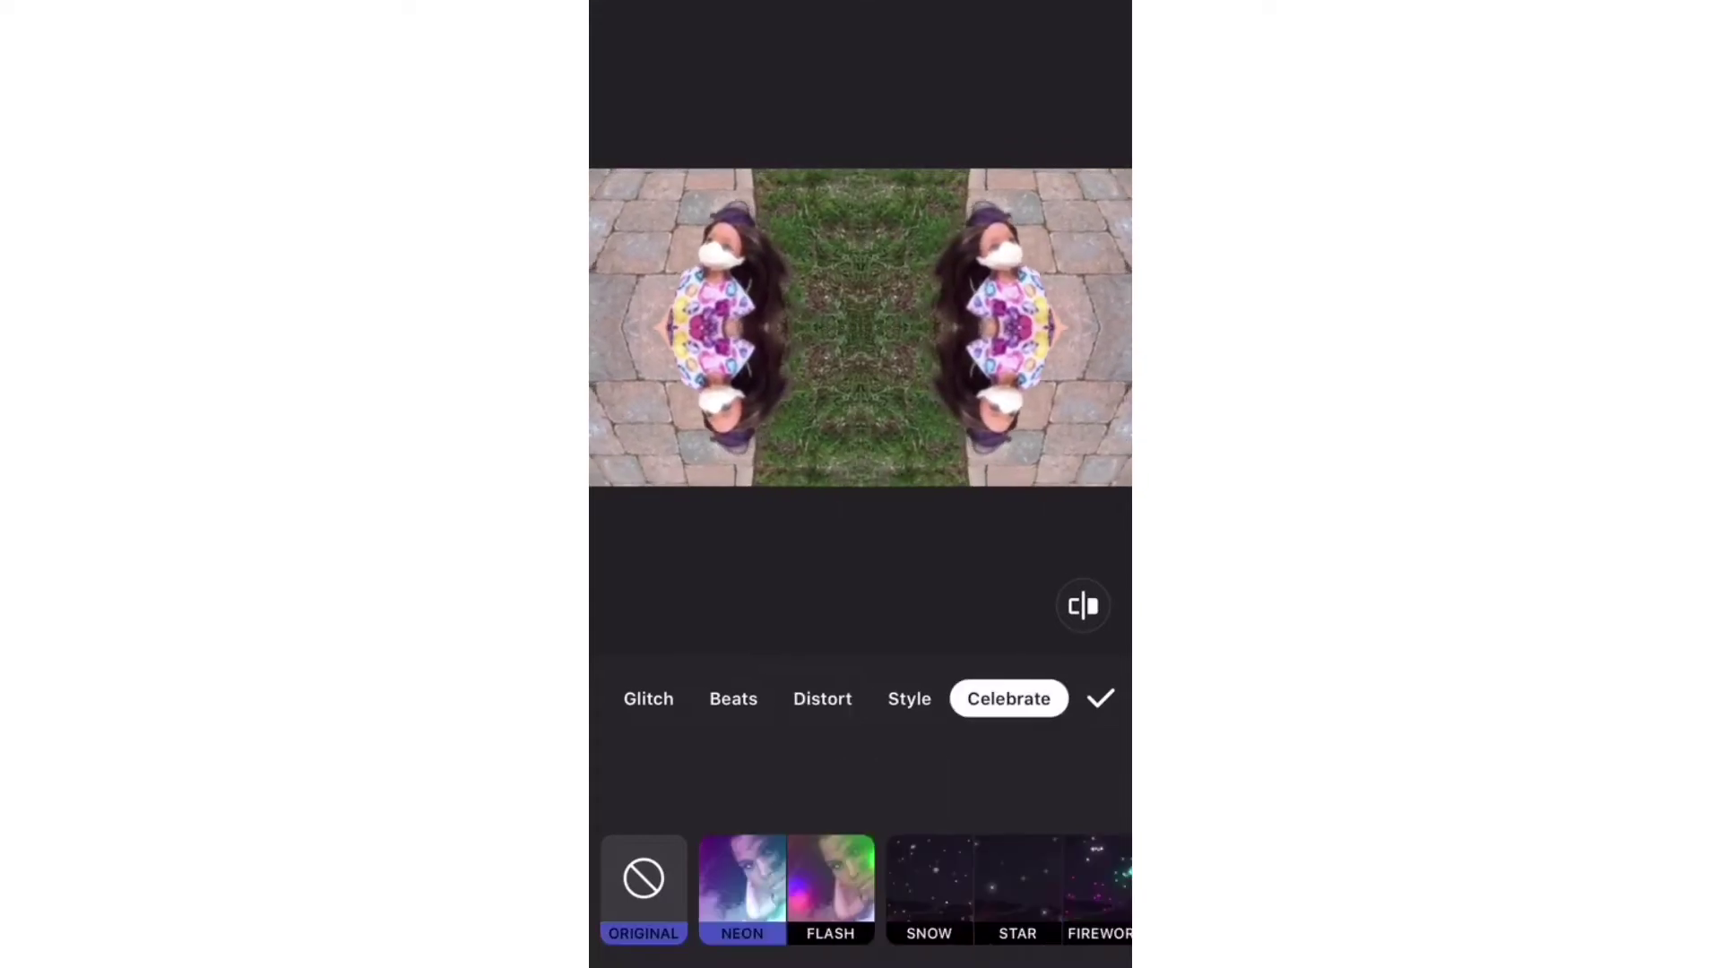
click(743, 881)
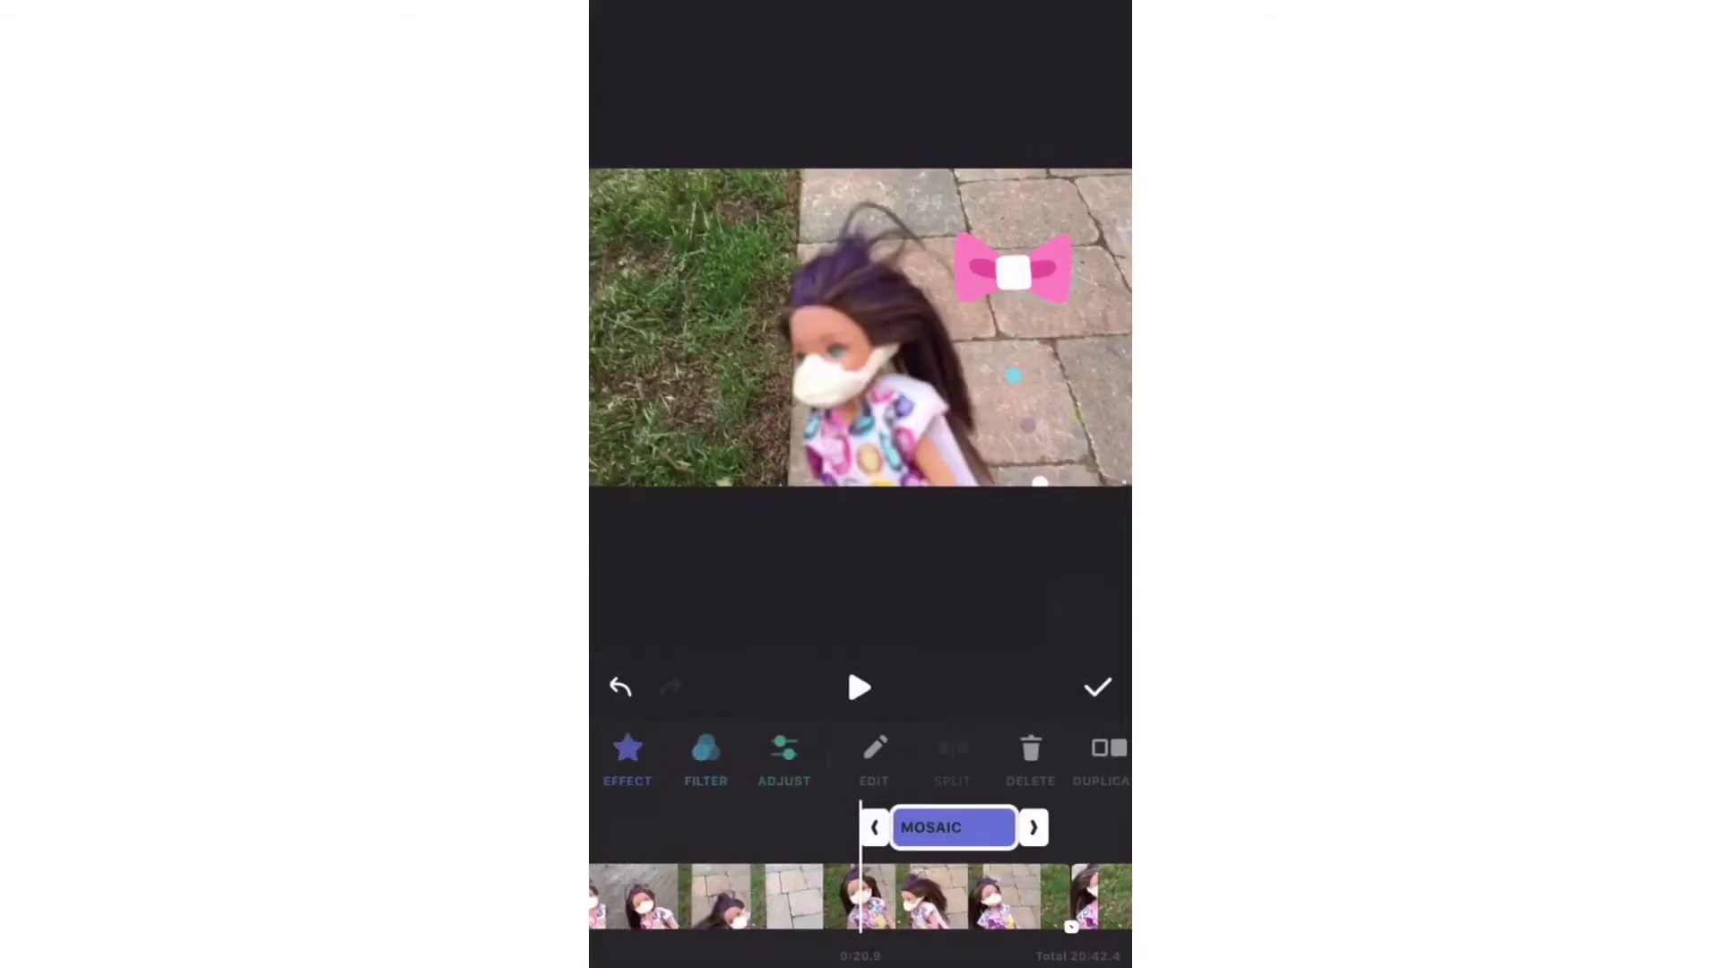
Step: Preview the Mosaic effect, keep it, and return to the main editor
click(859, 688)
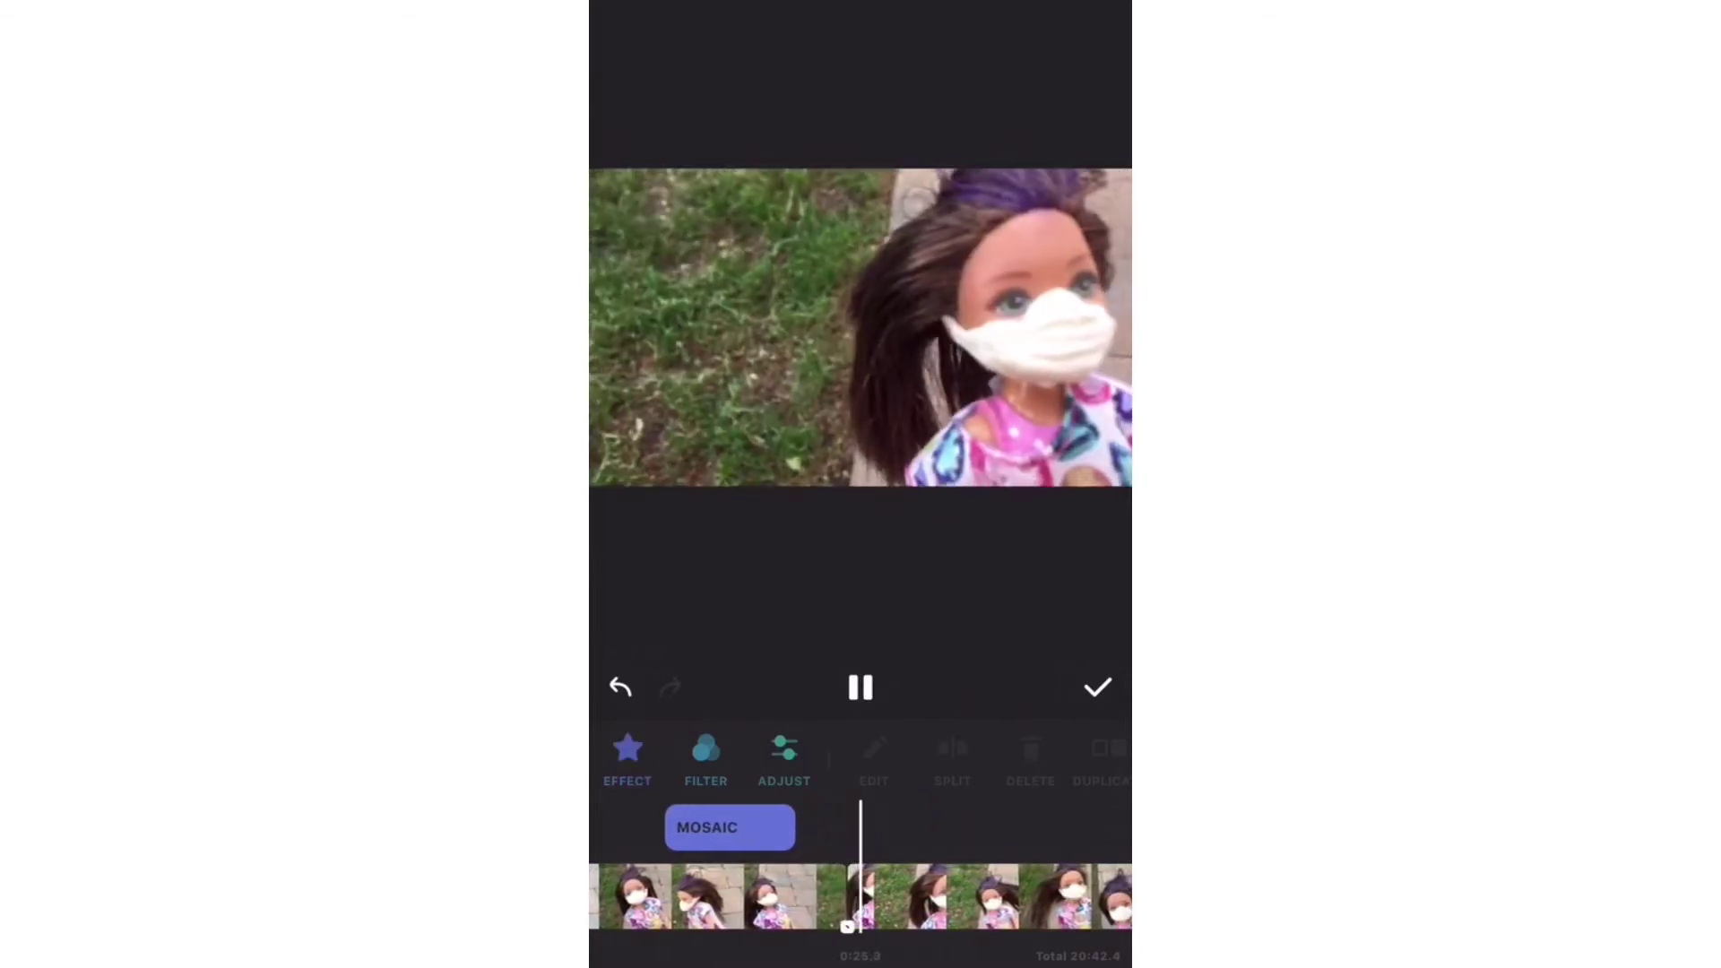
click(1096, 689)
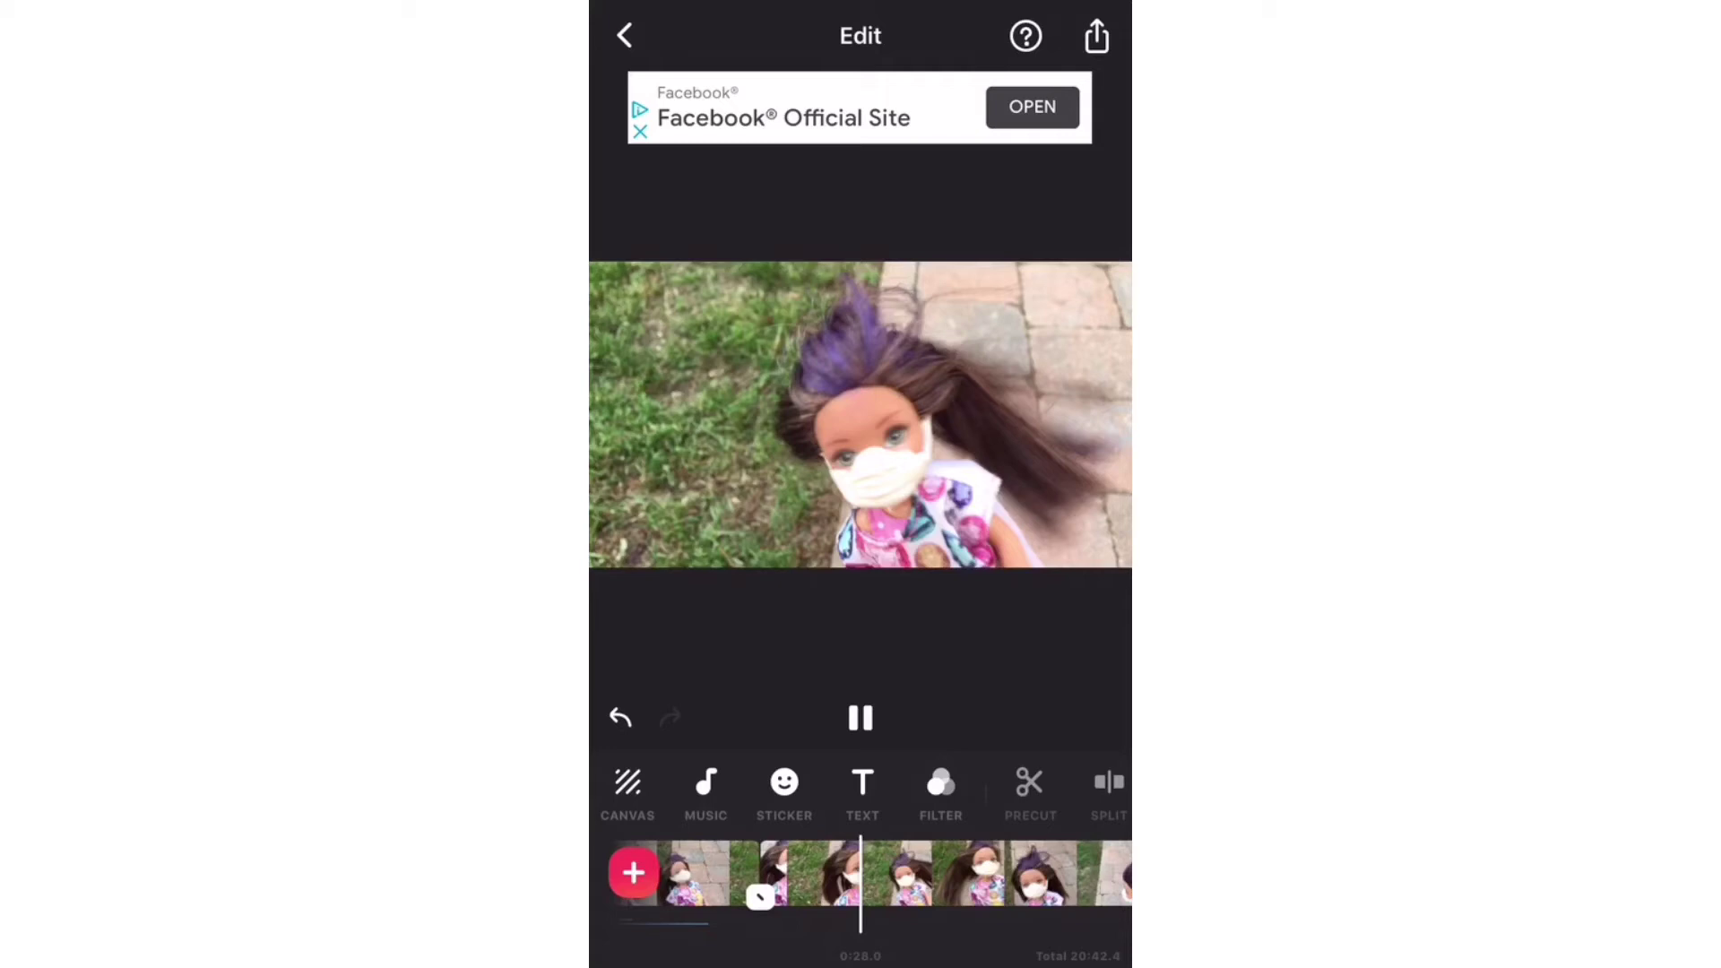
click(626, 792)
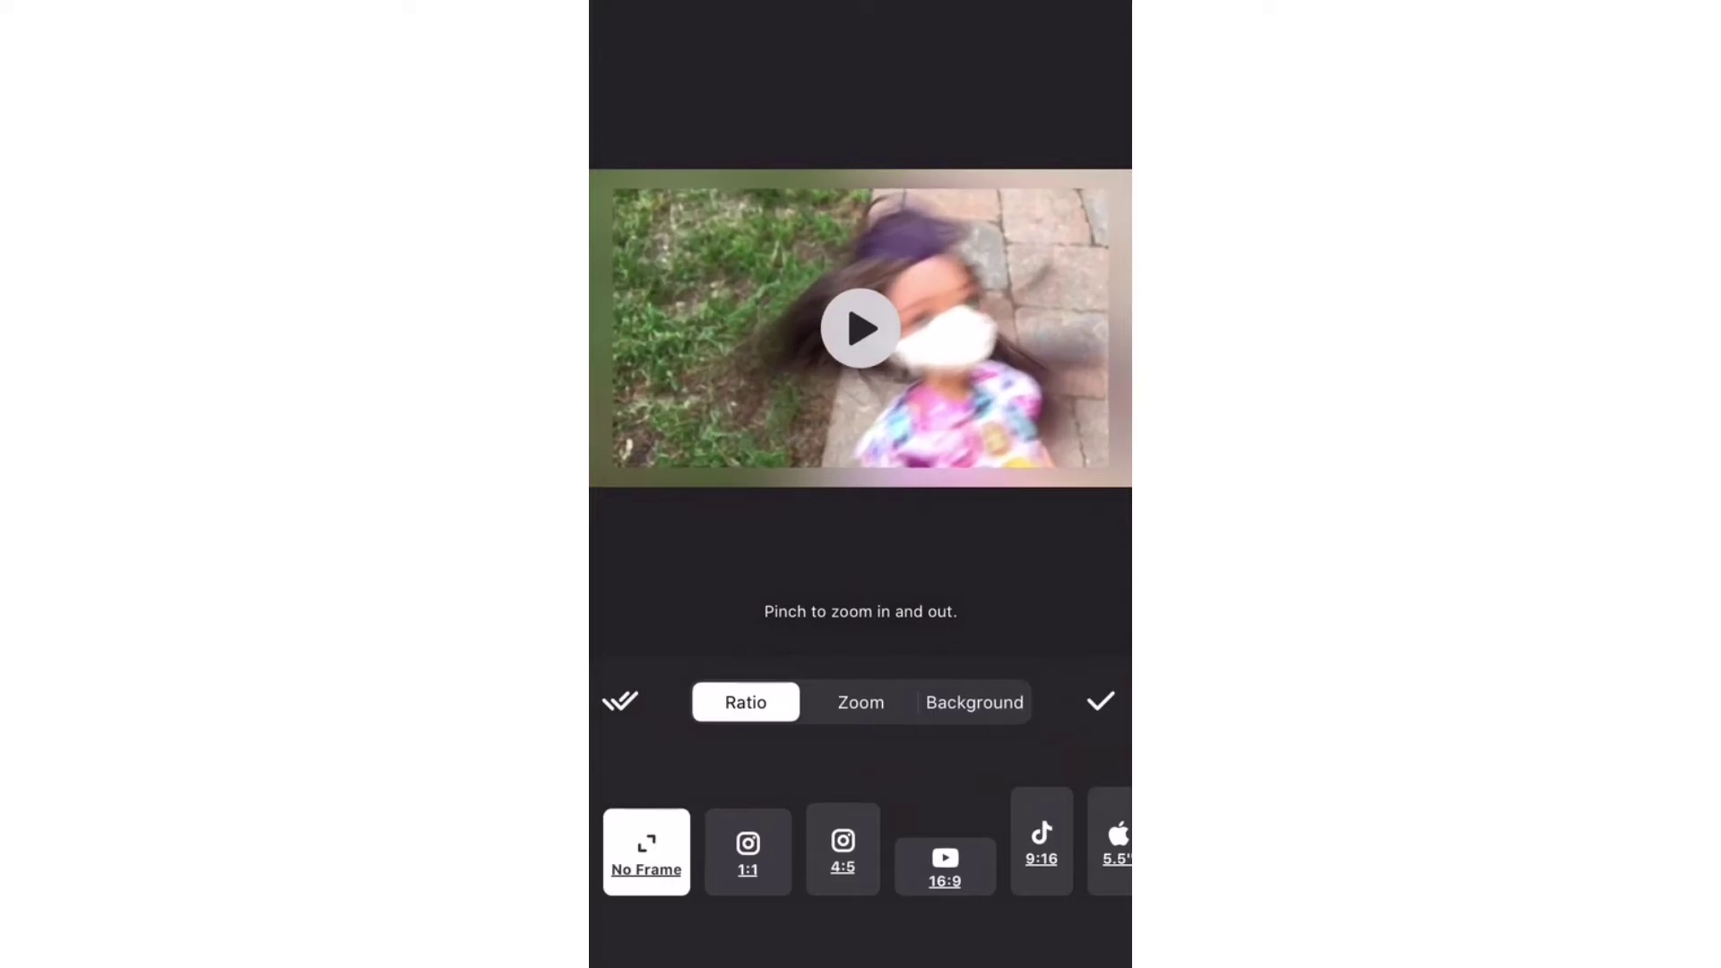
Step: Set the canvas ratio to 16:9 and show the background choices
click(945, 849)
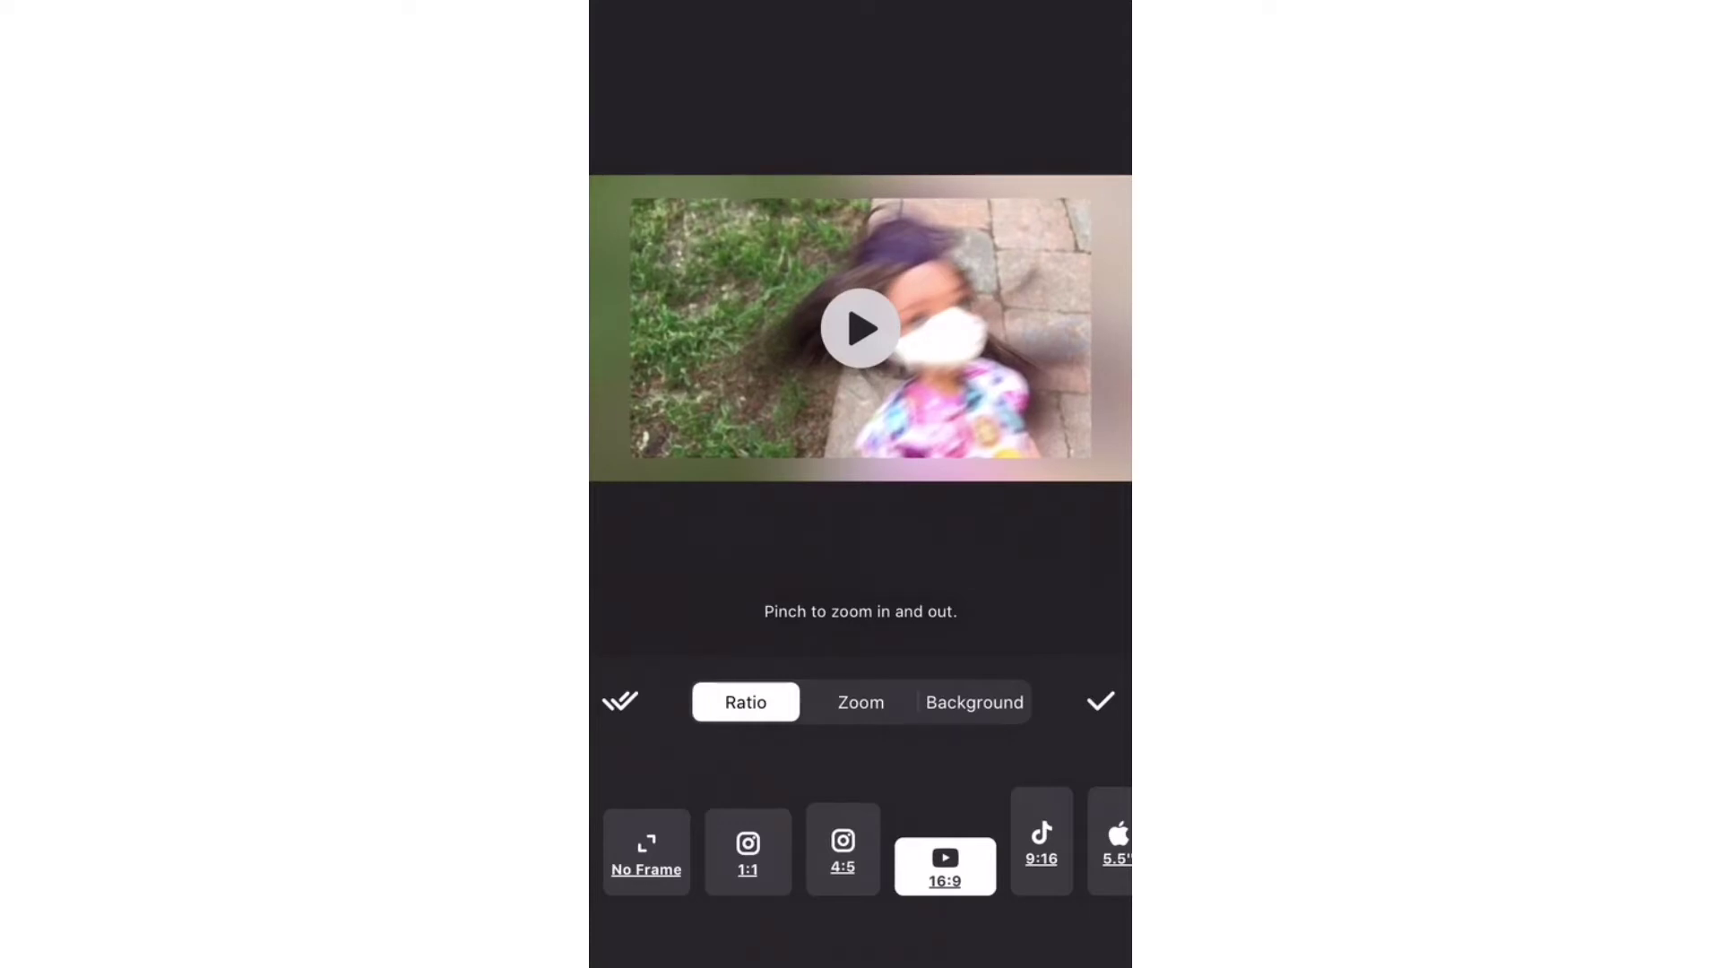
click(974, 702)
scroll(861, 833, down, 3)
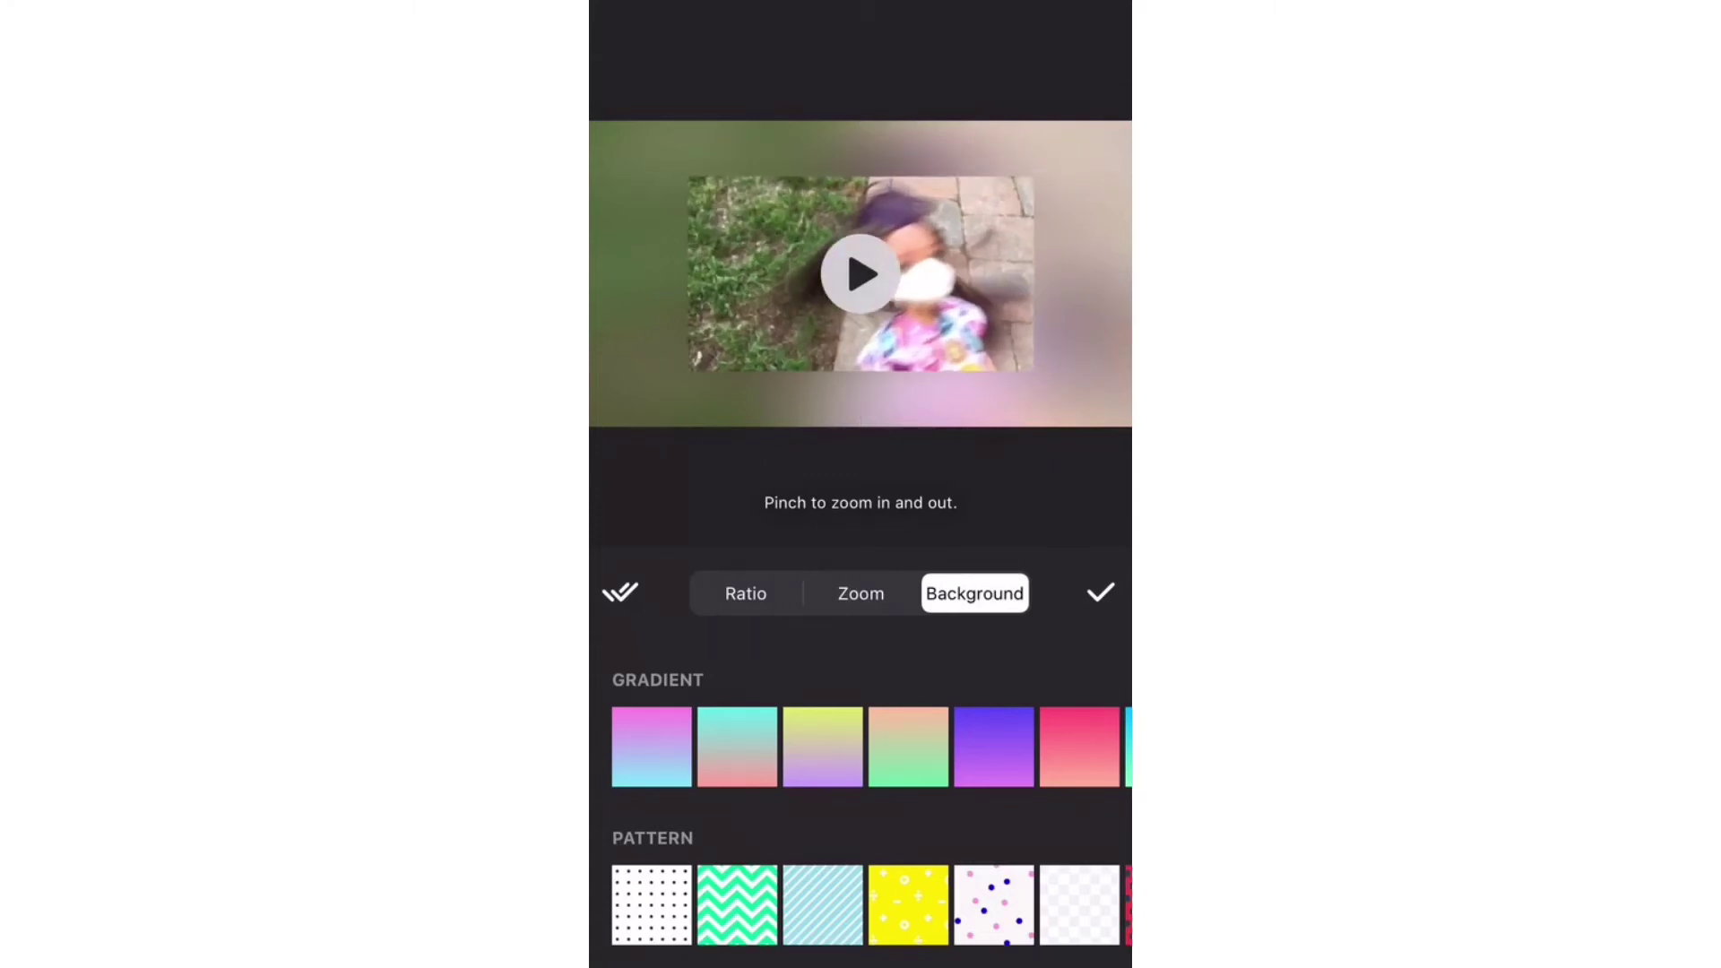
scroll(860, 904, right, 5)
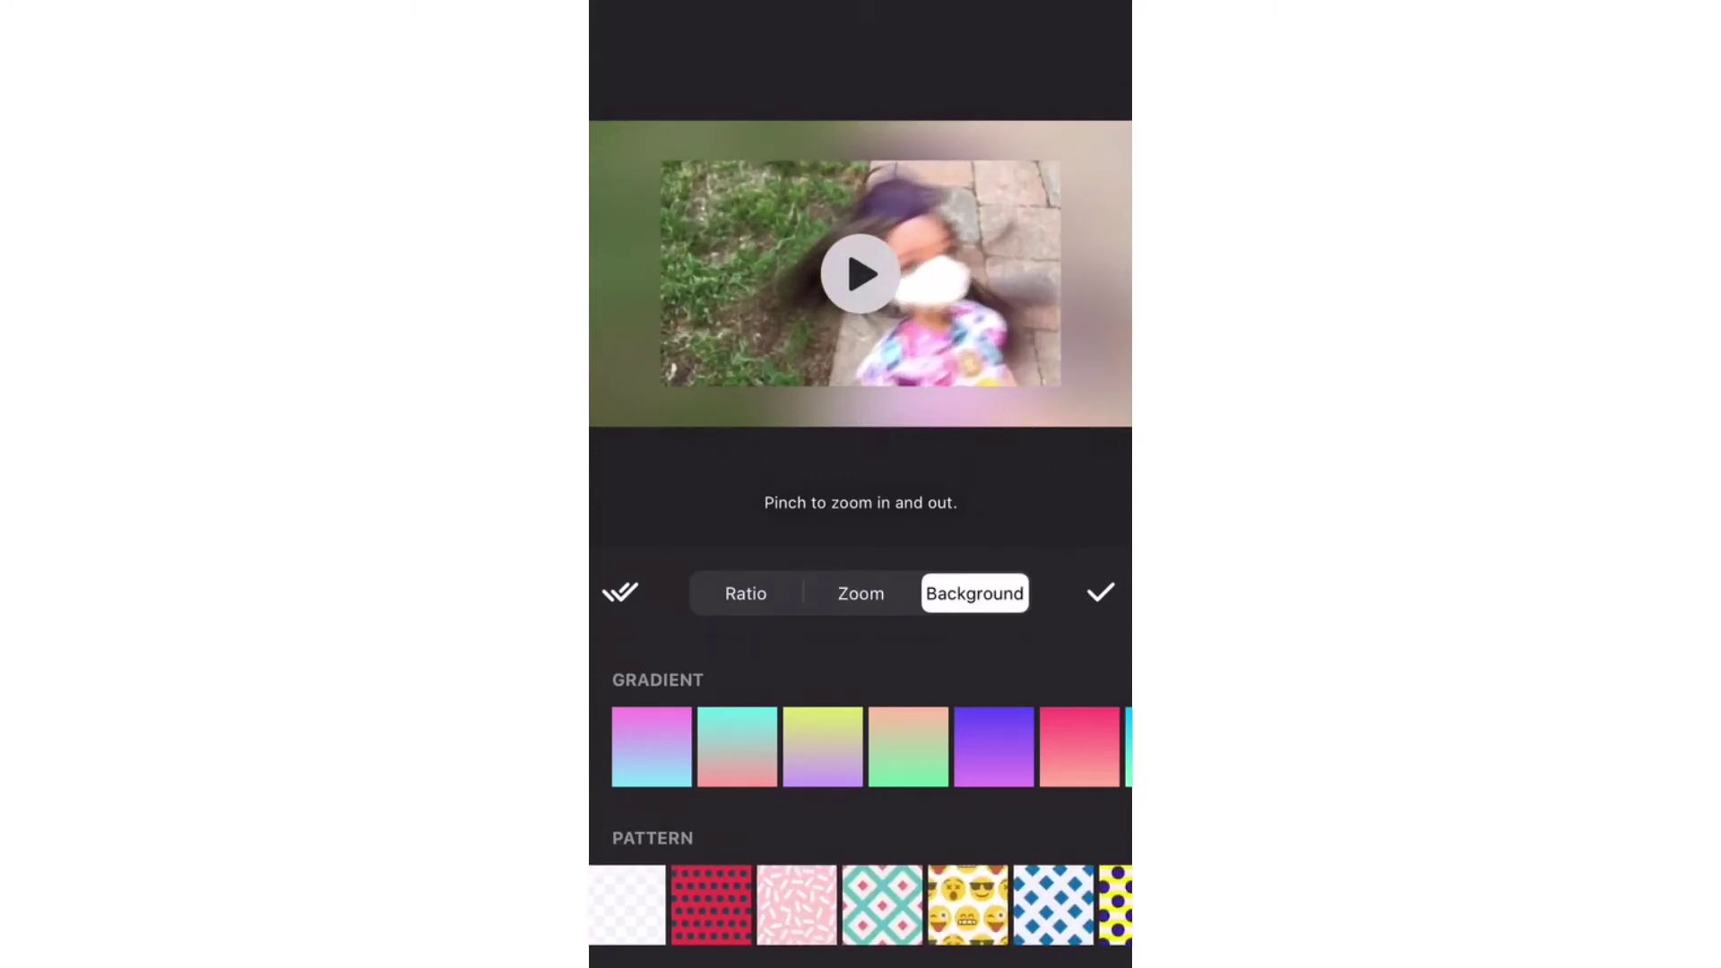
Step: Try pattern and gradient backgrounds, then settle on a solid light pink background
click(797, 903)
click(995, 748)
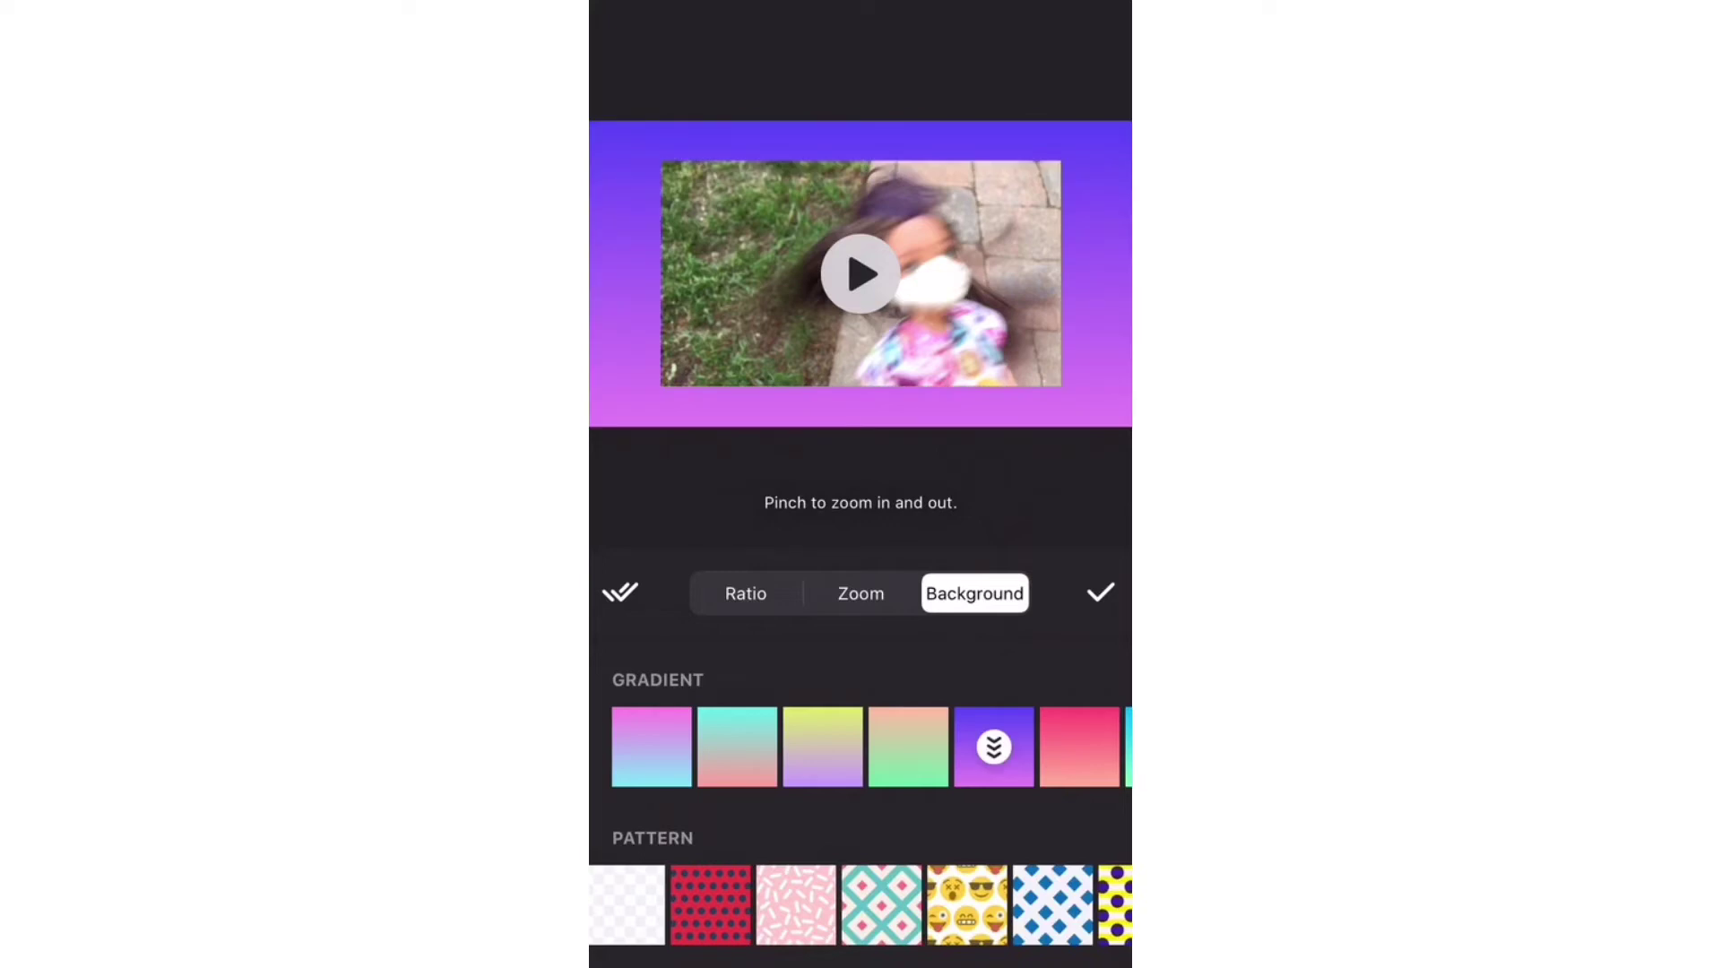
click(822, 747)
click(738, 748)
scroll(860, 807, up, 3)
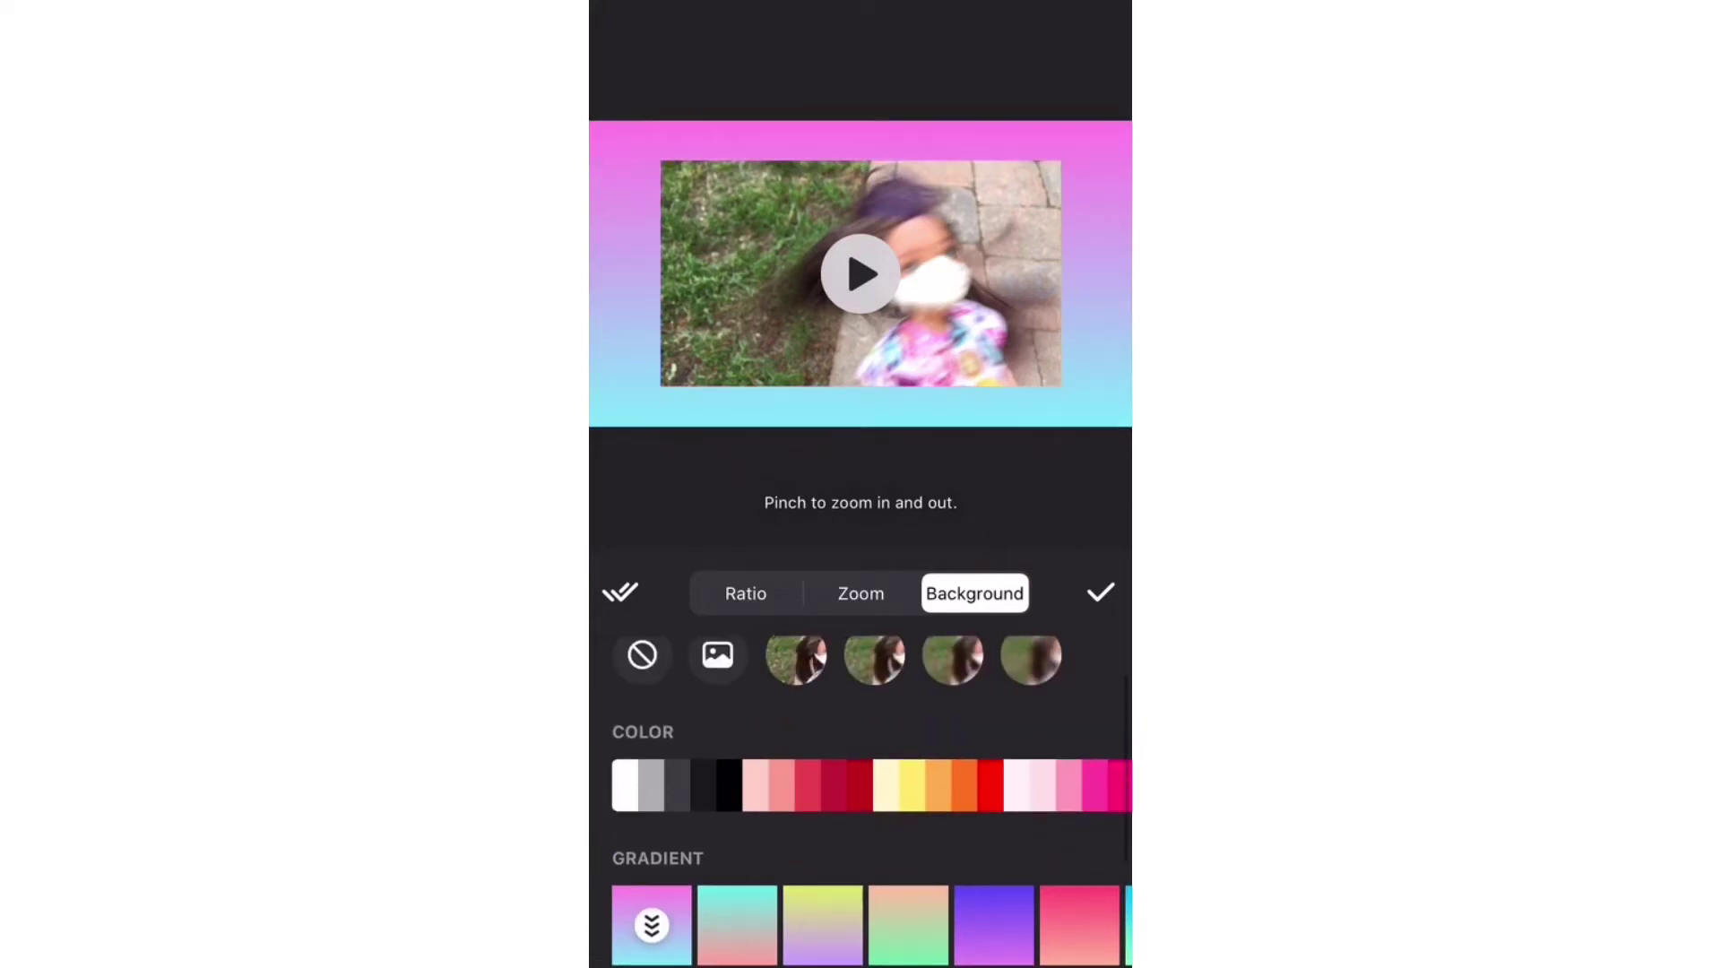
click(961, 785)
click(1030, 786)
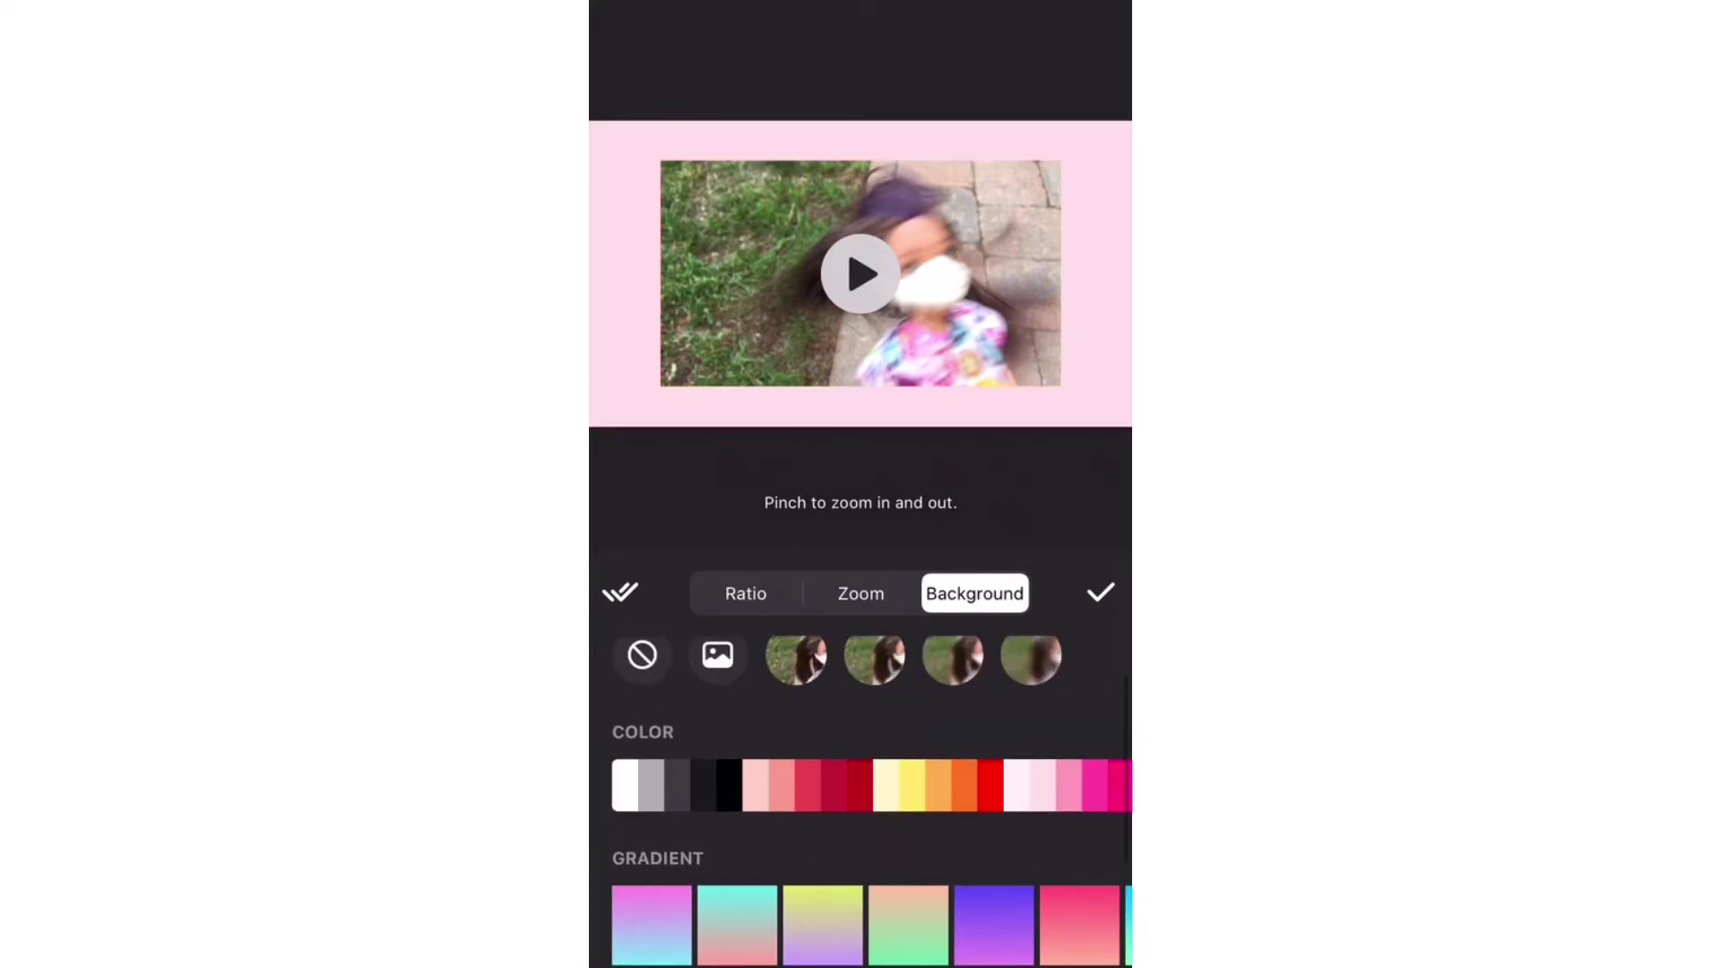
Step: Freeze the frame where the doll looks up and play back the 3-second still
click(1100, 593)
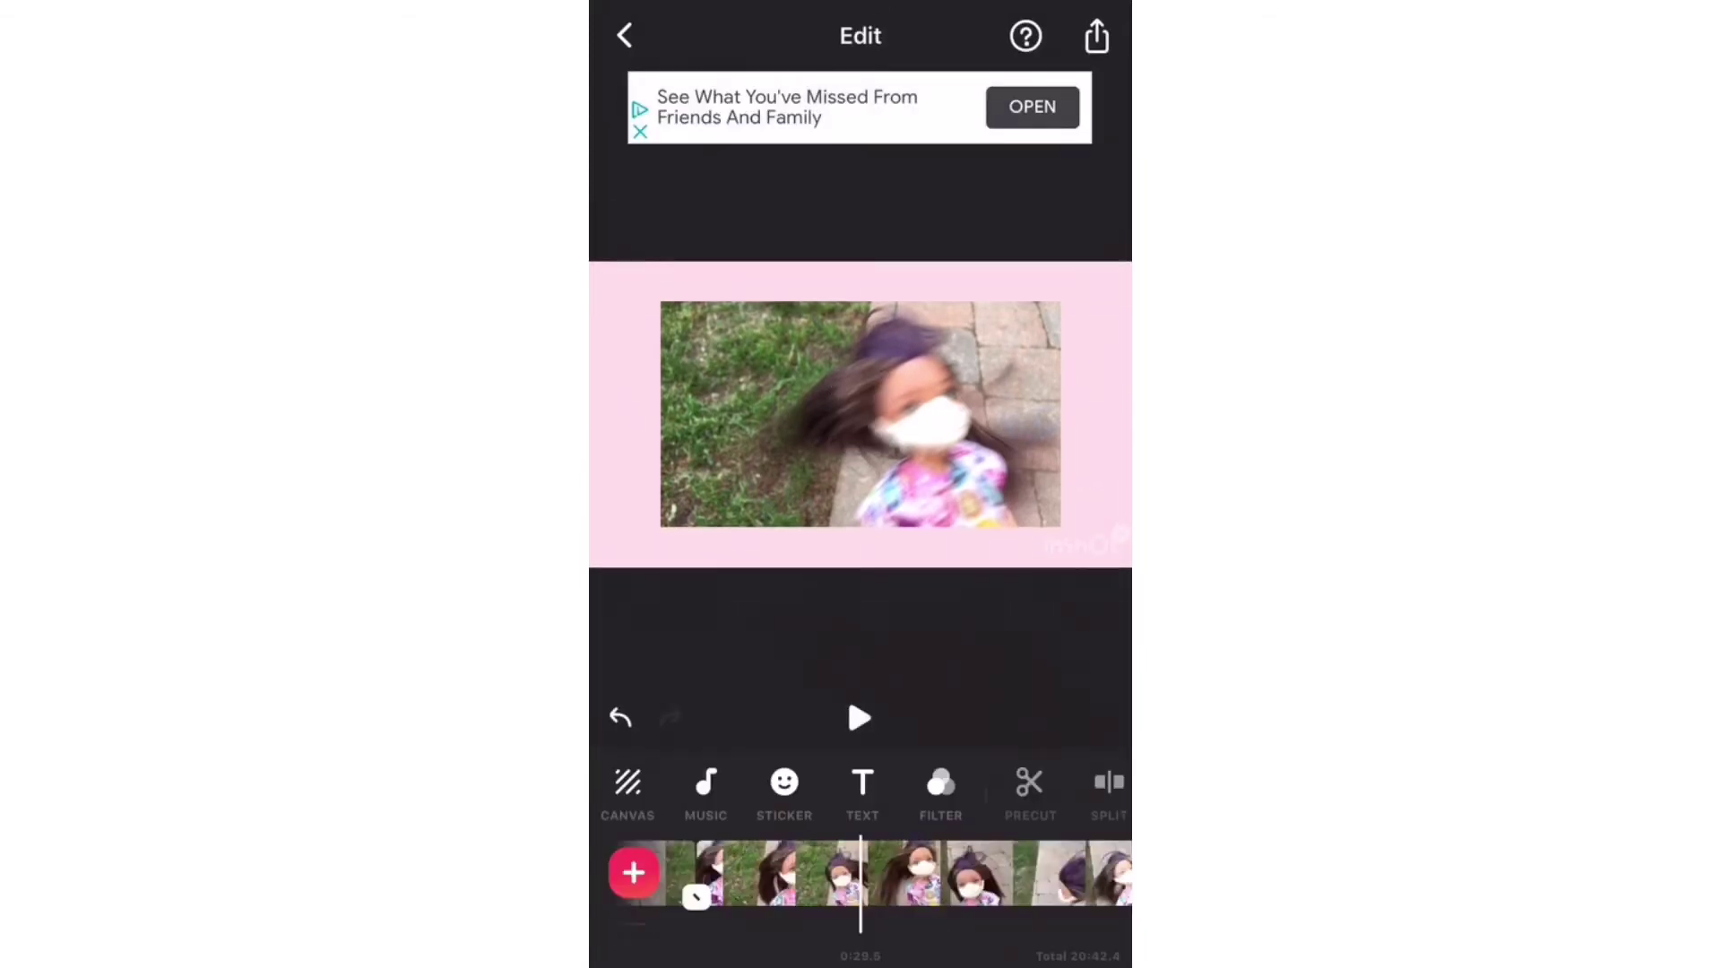
click(860, 719)
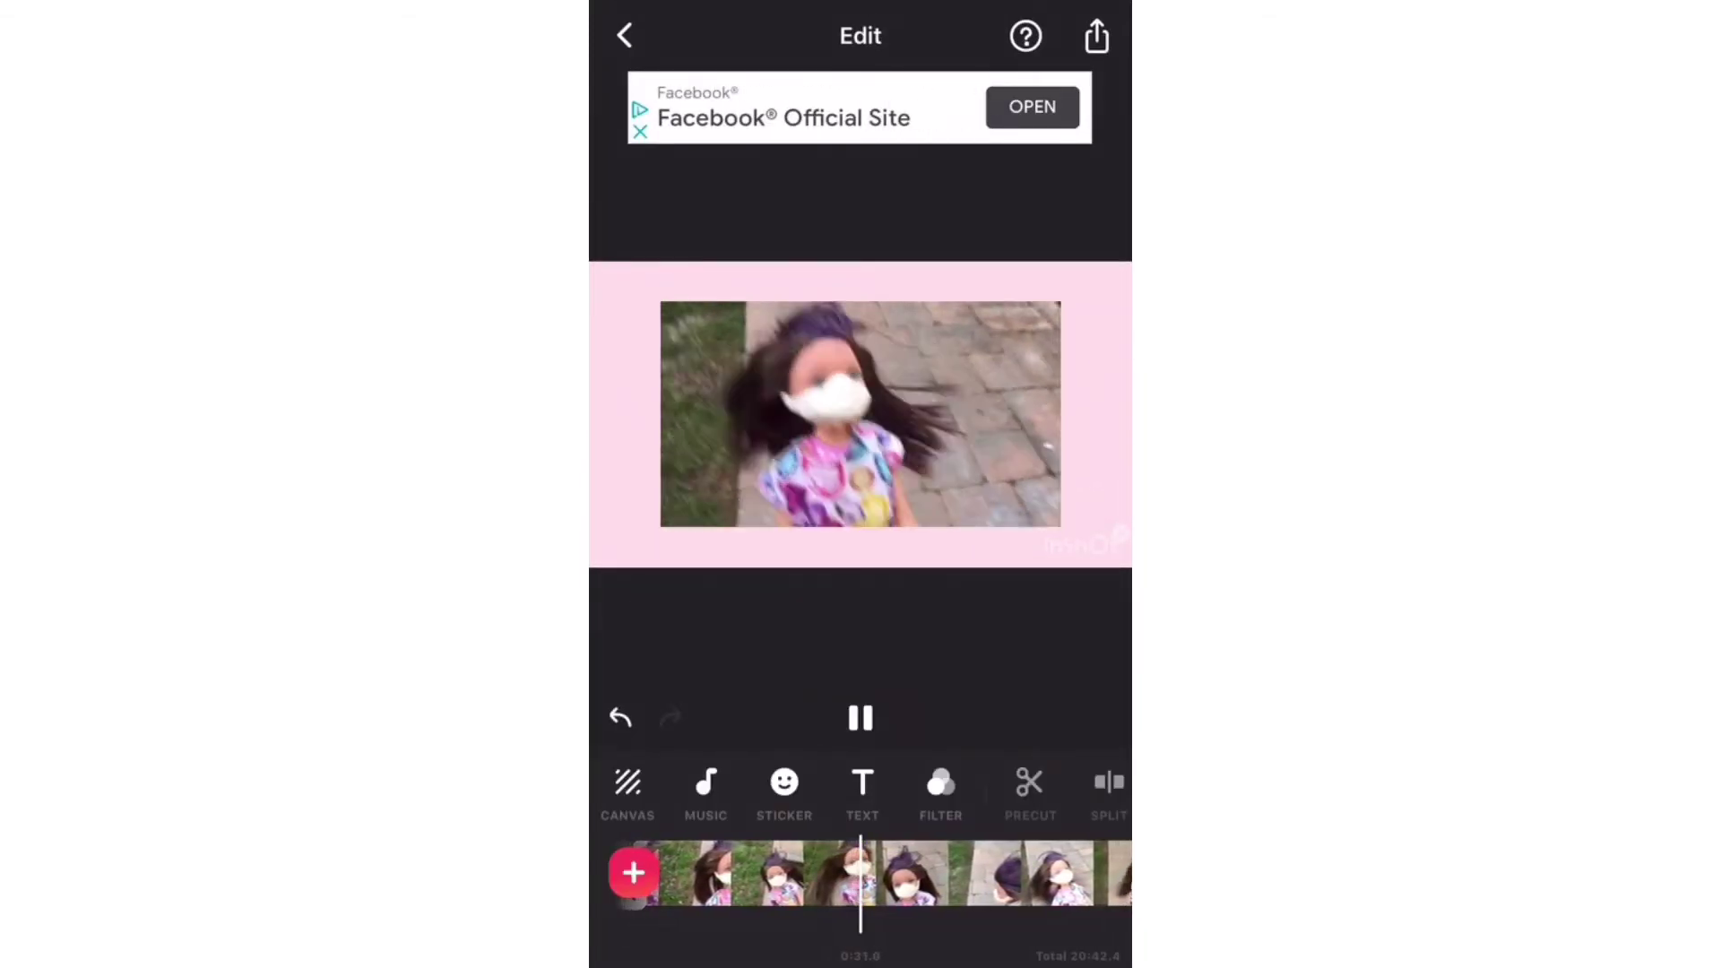
scroll(860, 793, right, 5)
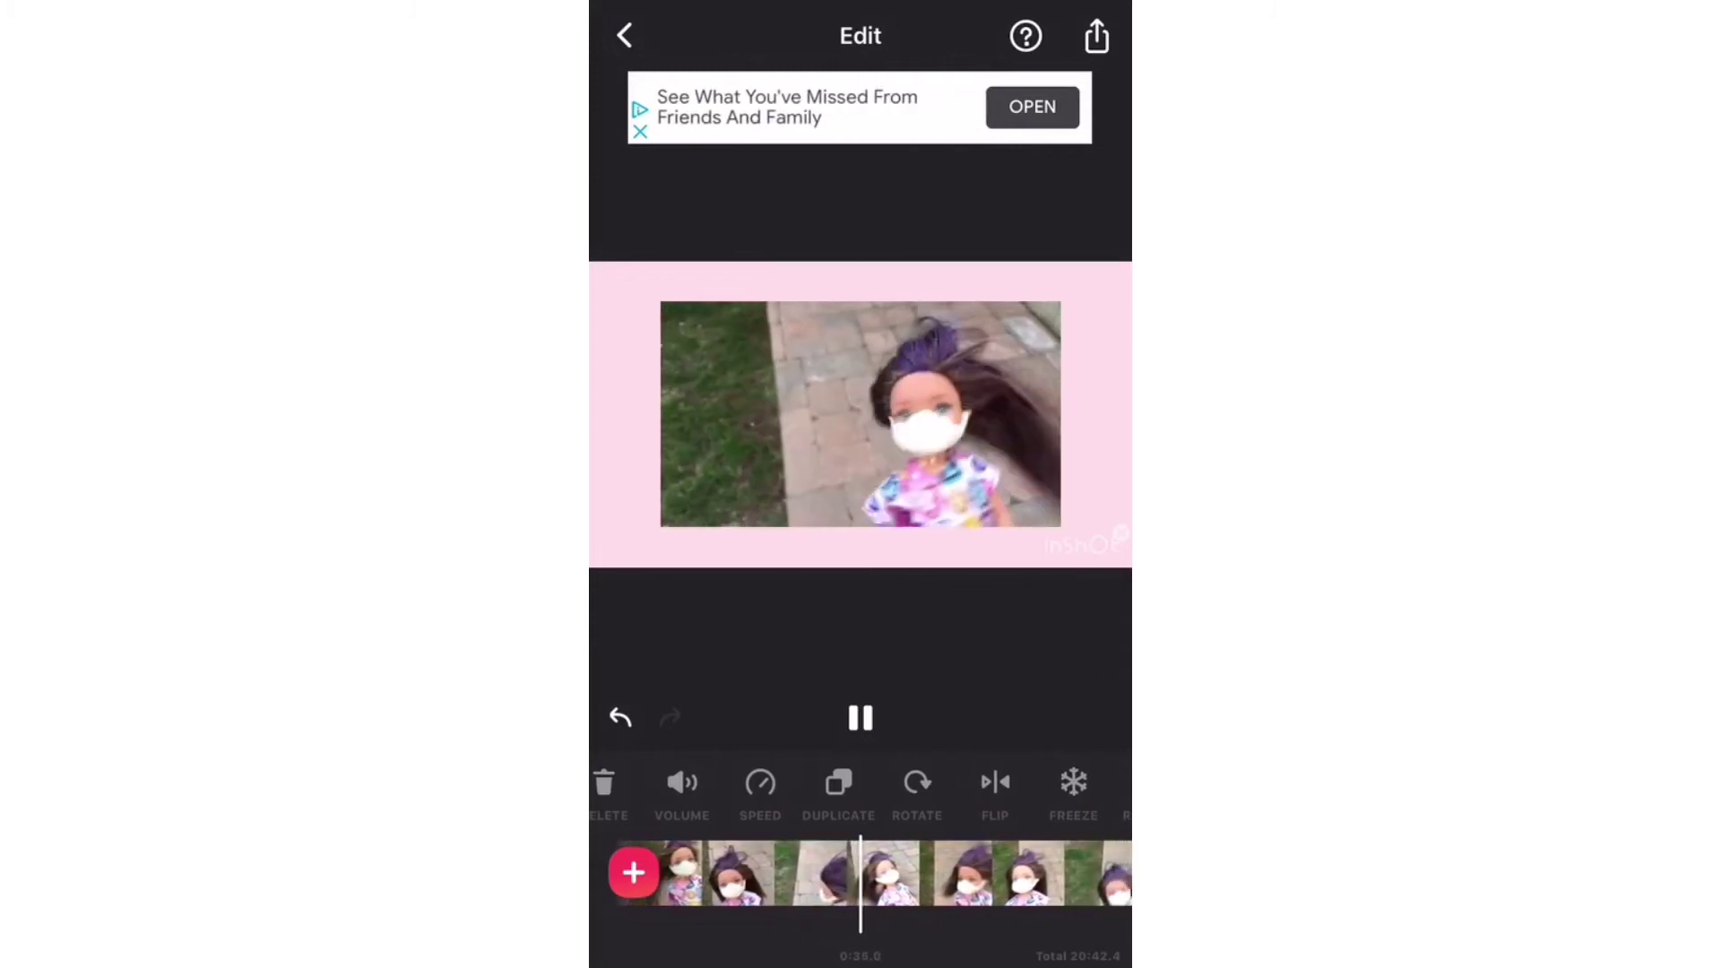
scroll(860, 793, right, 3)
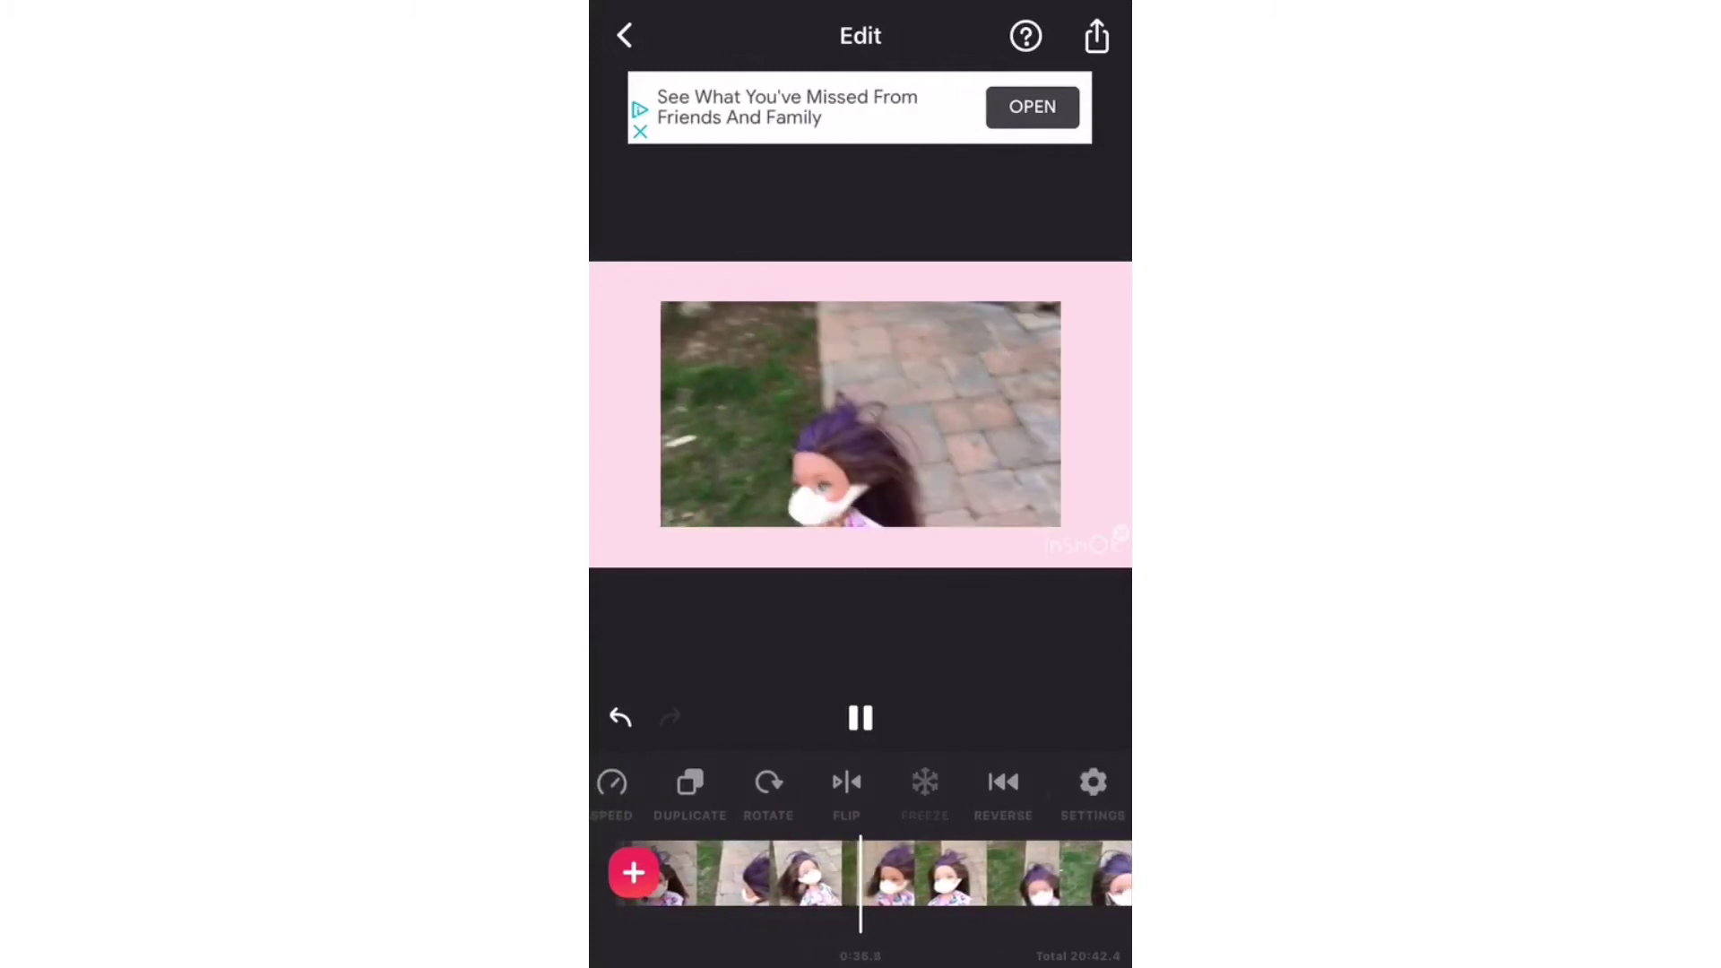
click(924, 783)
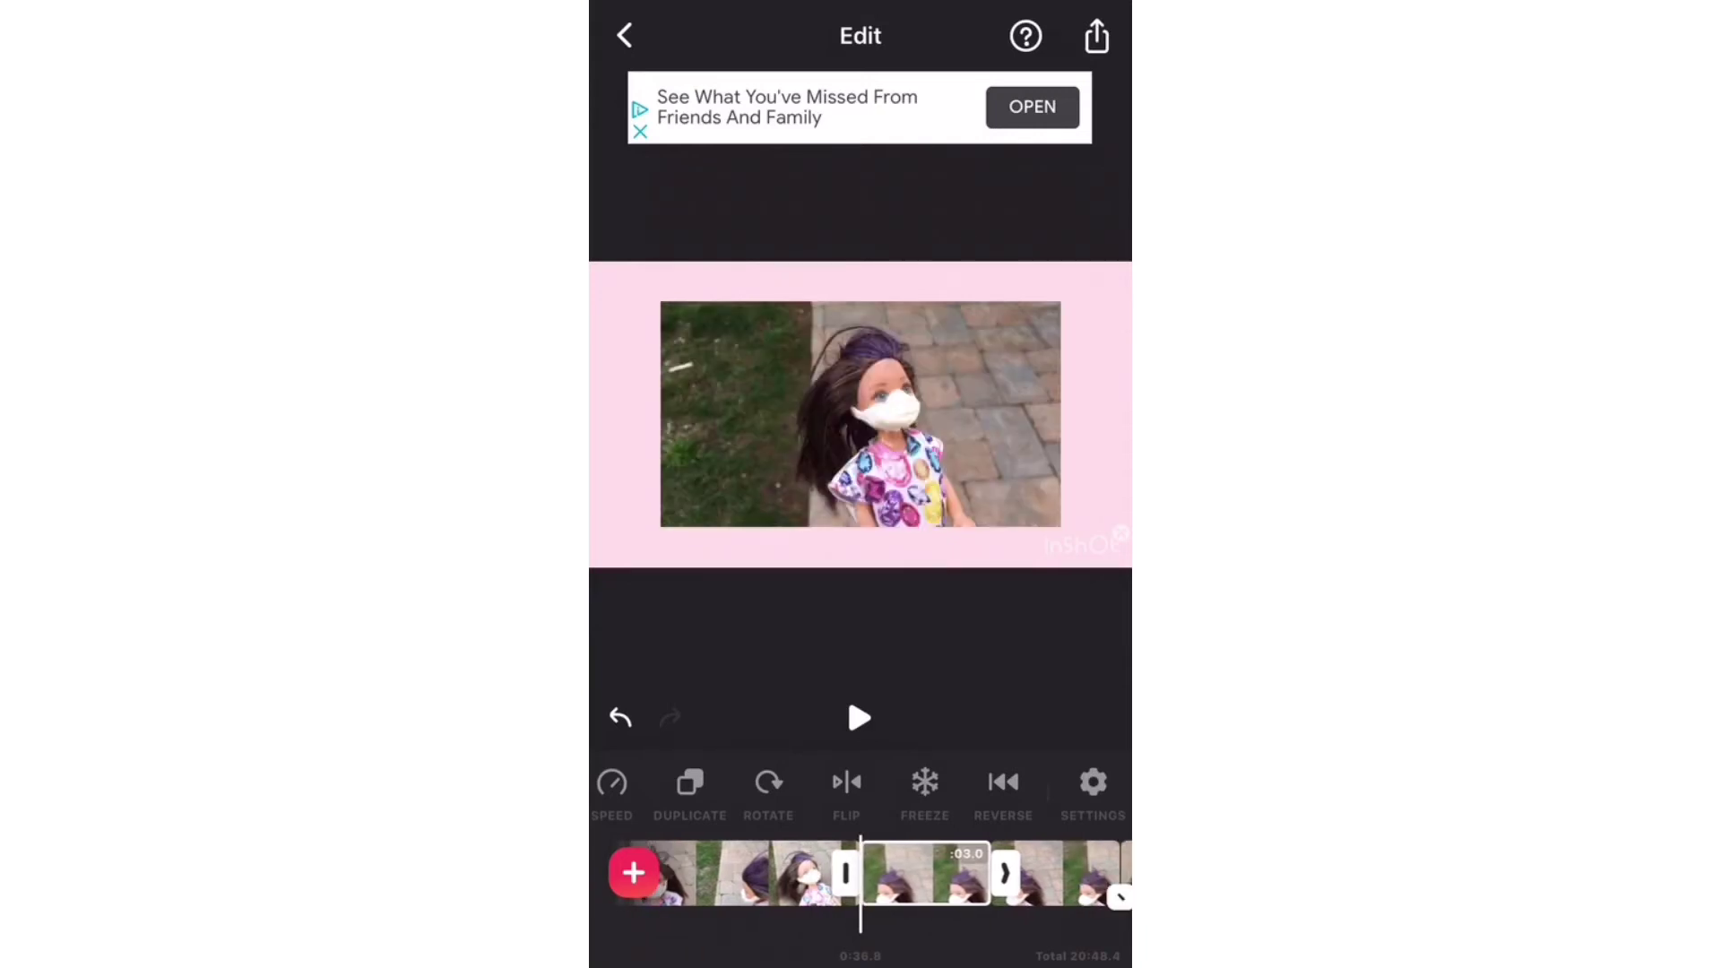
click(859, 718)
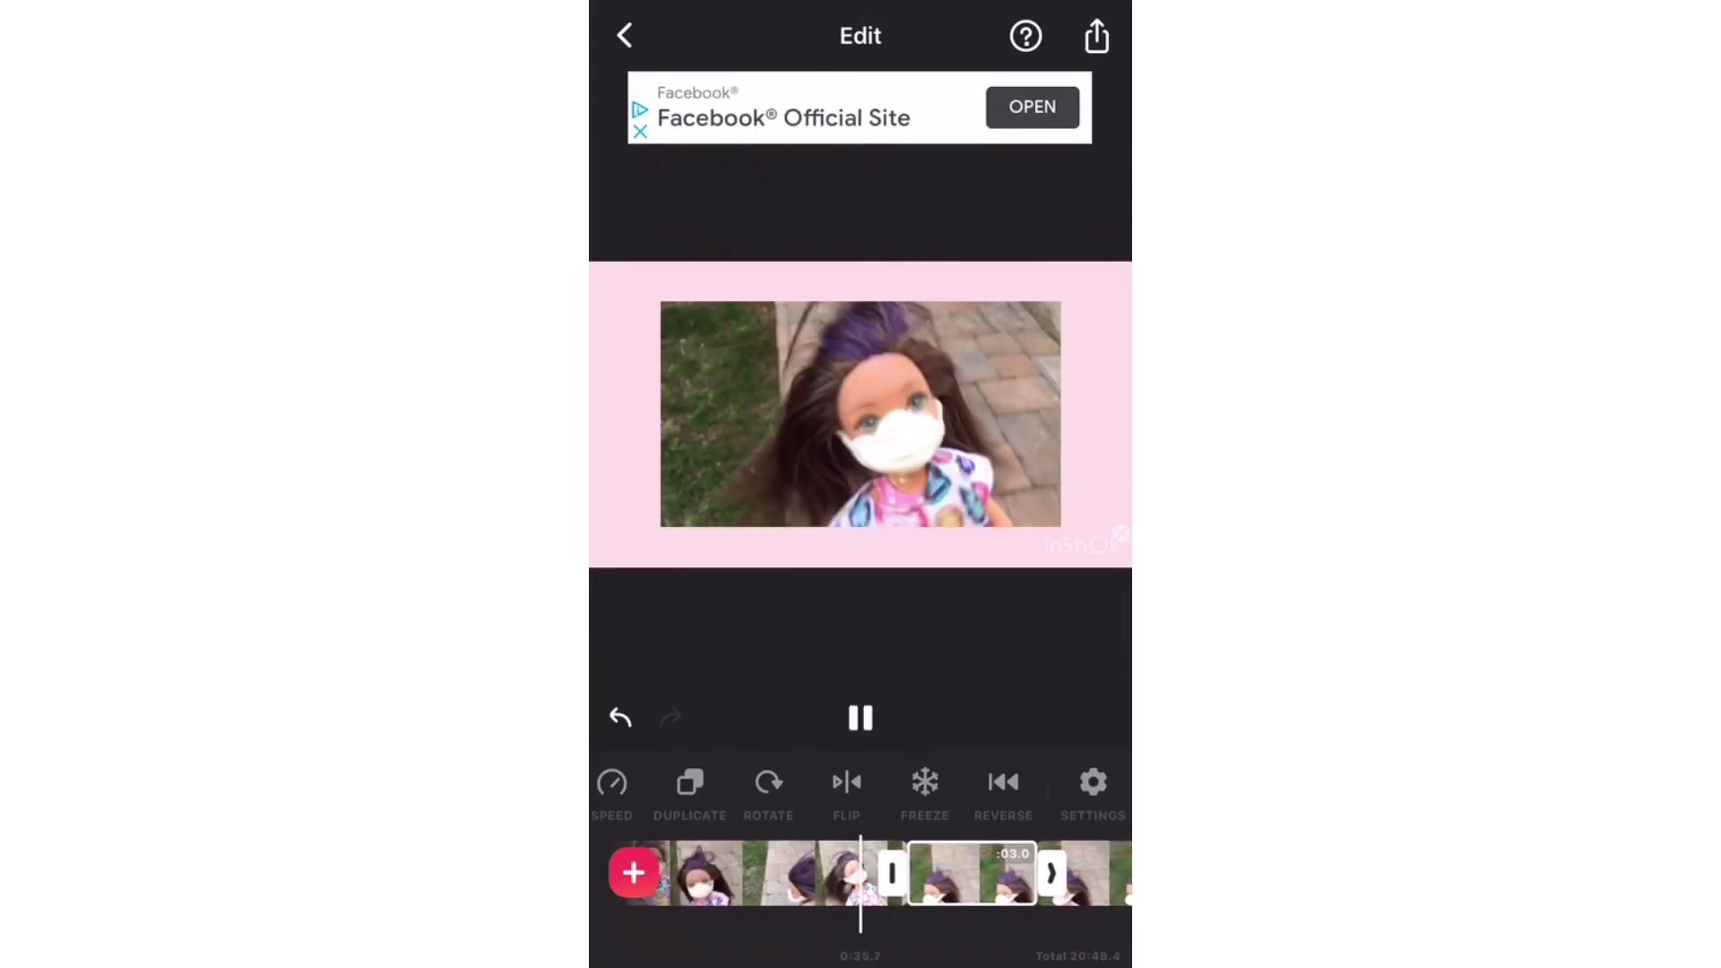